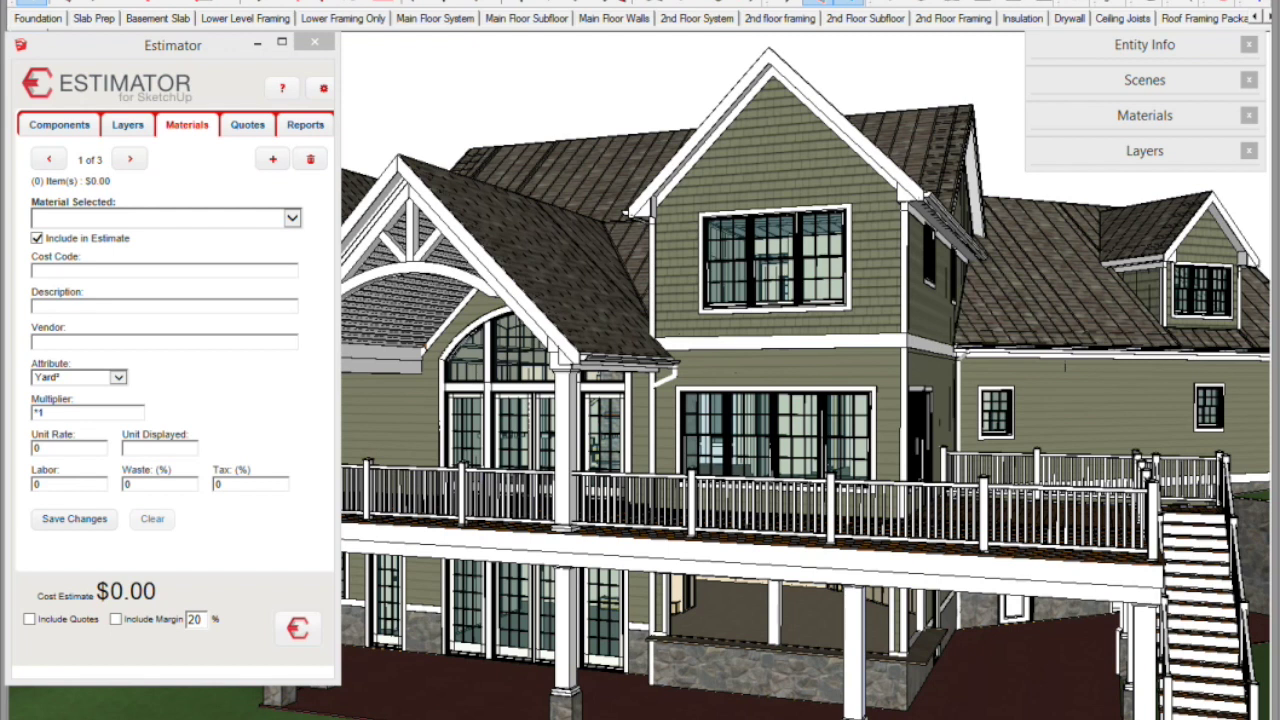
Step: Orbit around the house exterior and zoom through the rear window to the interior walls
mouse_move(1265, 280)
middle_down()
mouse_move(1020, 300)
mouse_move(811, 614)
middle_up()
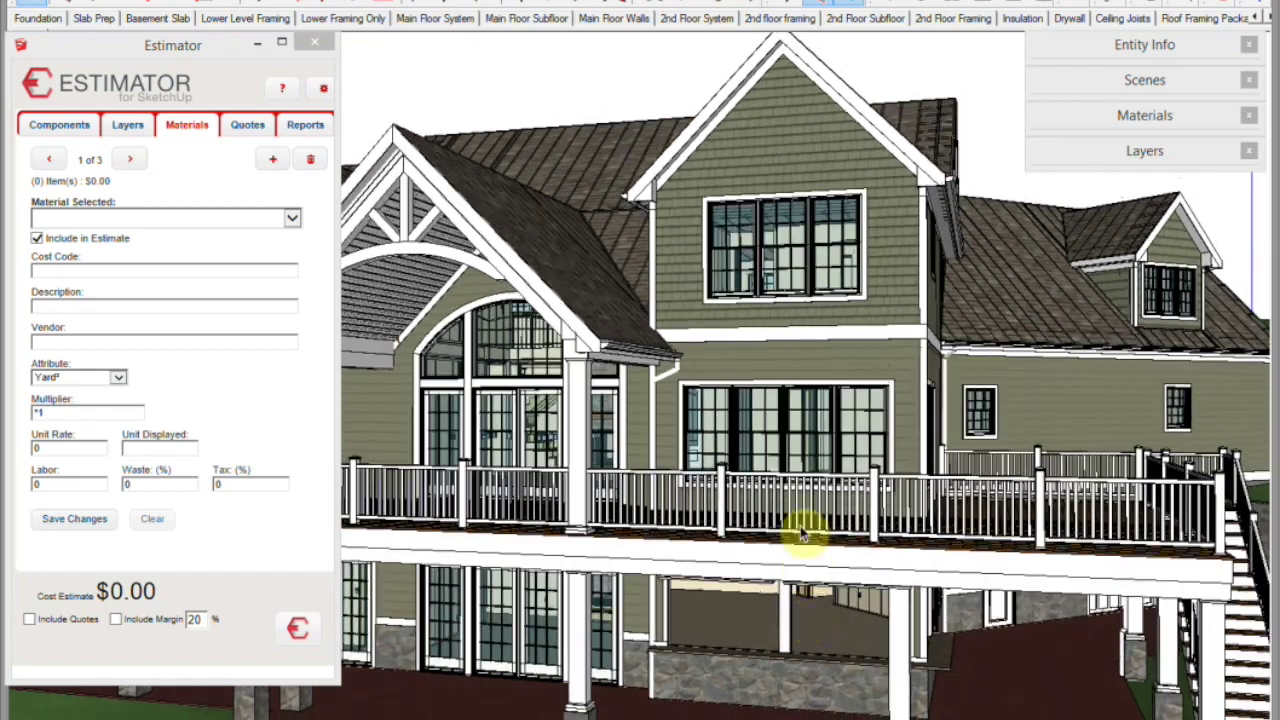
mouse_move(809, 529)
middle_down()
mouse_move(789, 449)
mouse_move(854, 346)
mouse_move(828, 305)
middle_up()
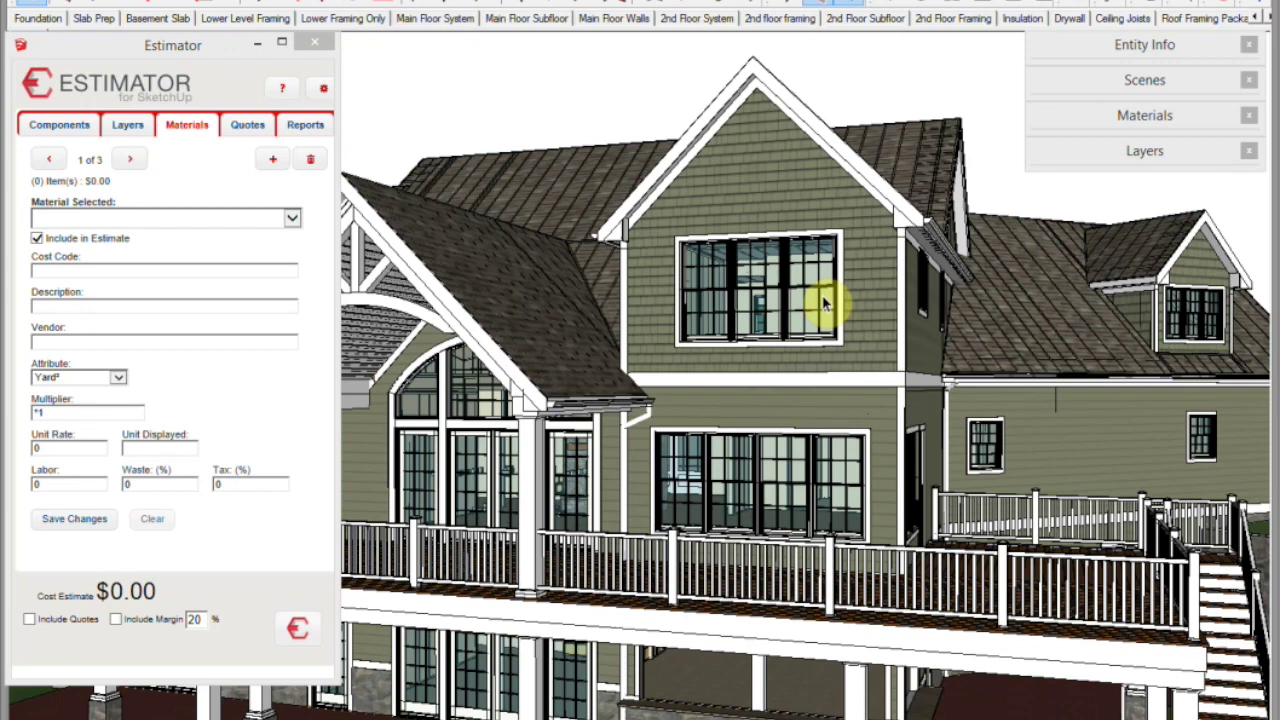
scroll(922, 380, up, 8)
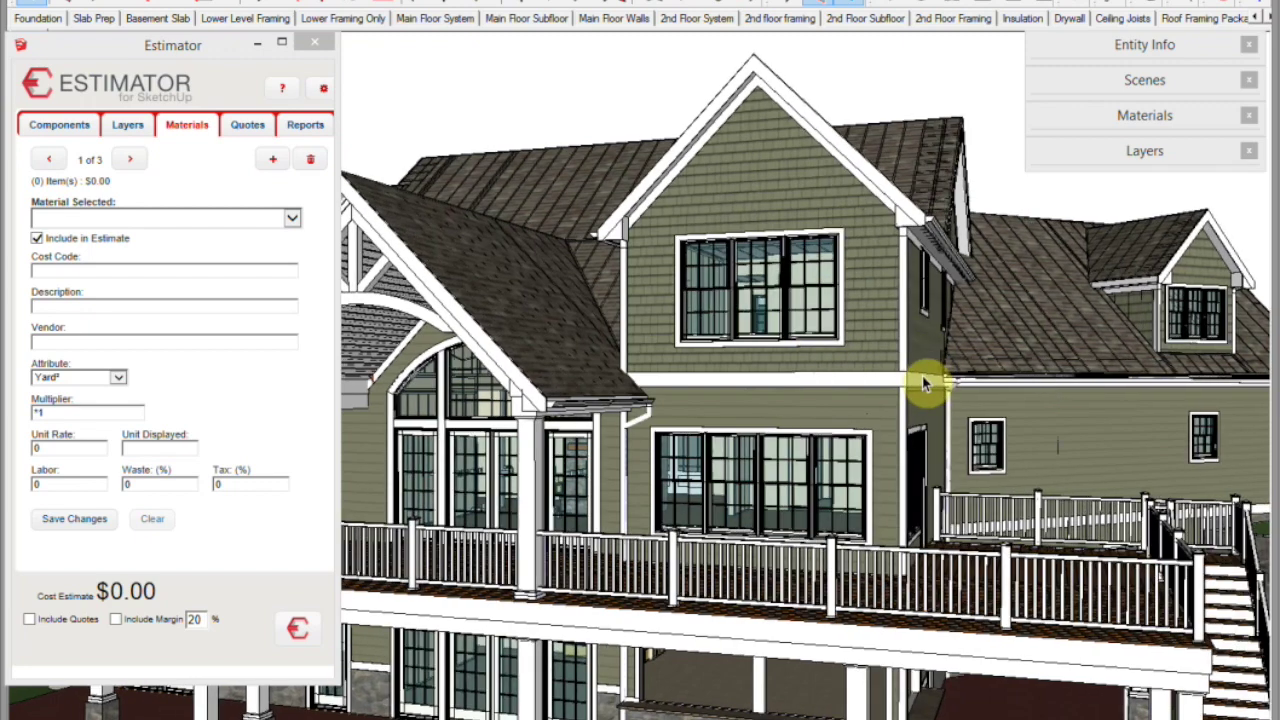
scroll(922, 386, up, 10)
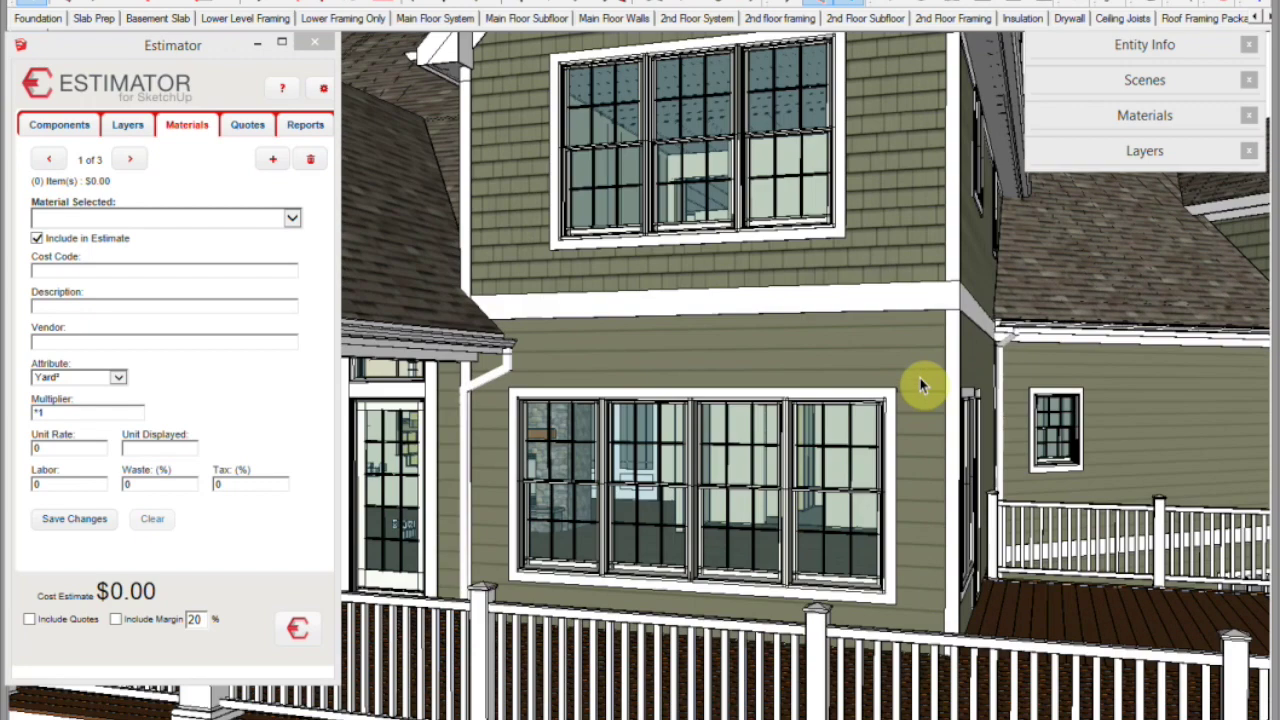
scroll(922, 386, up, 4)
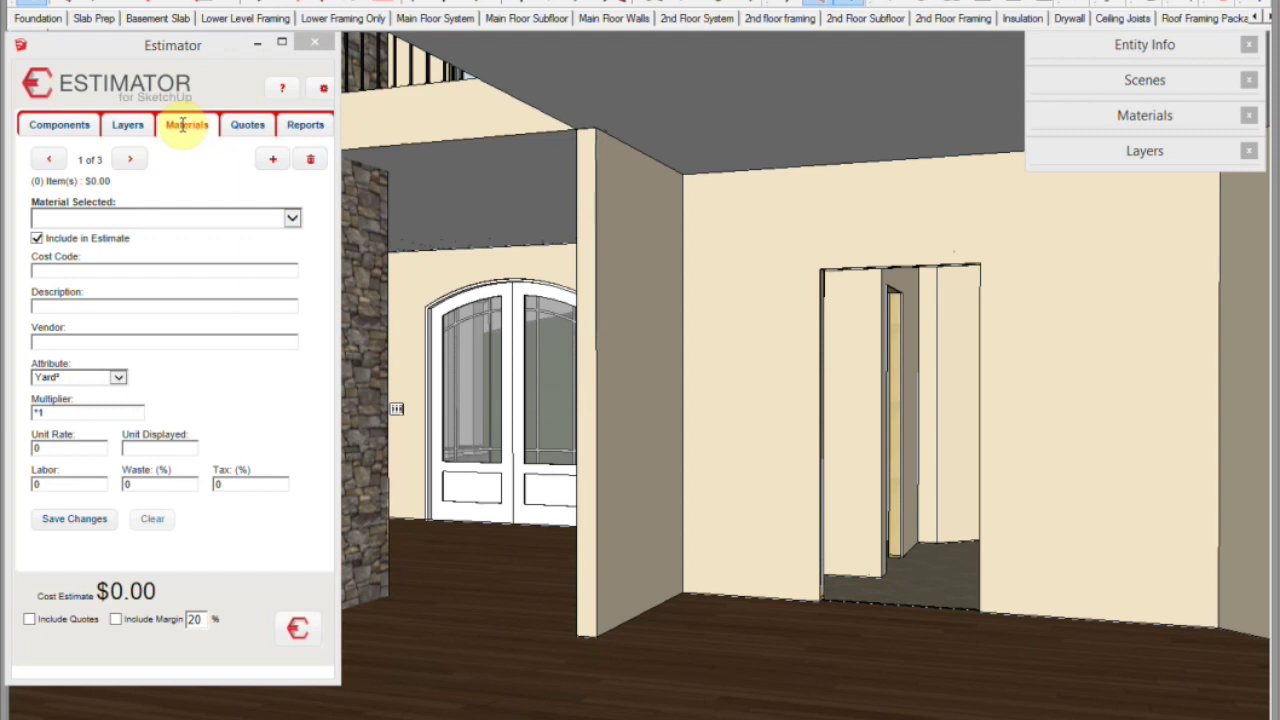
Step: Sample two interior walls and the ceiling to find Drywall_wall_9, Drywall_8ft and Ceiling_Drywall
click(1104, 128)
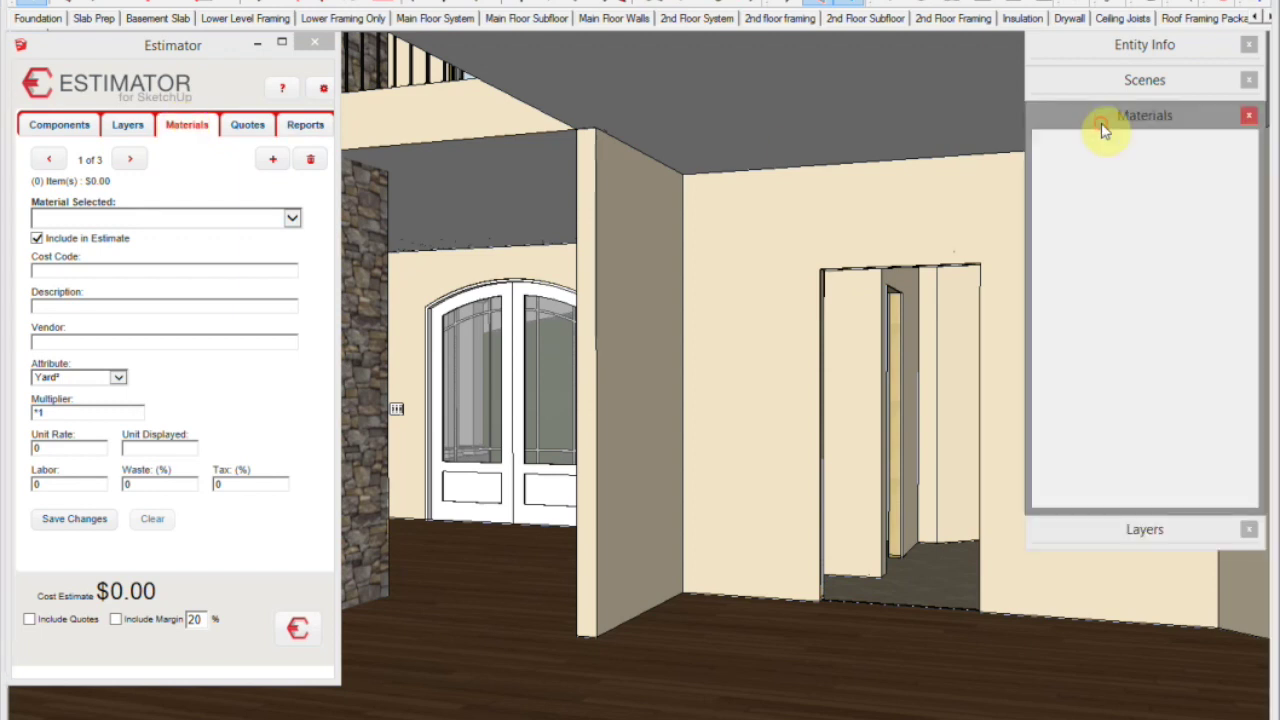
click(745, 316)
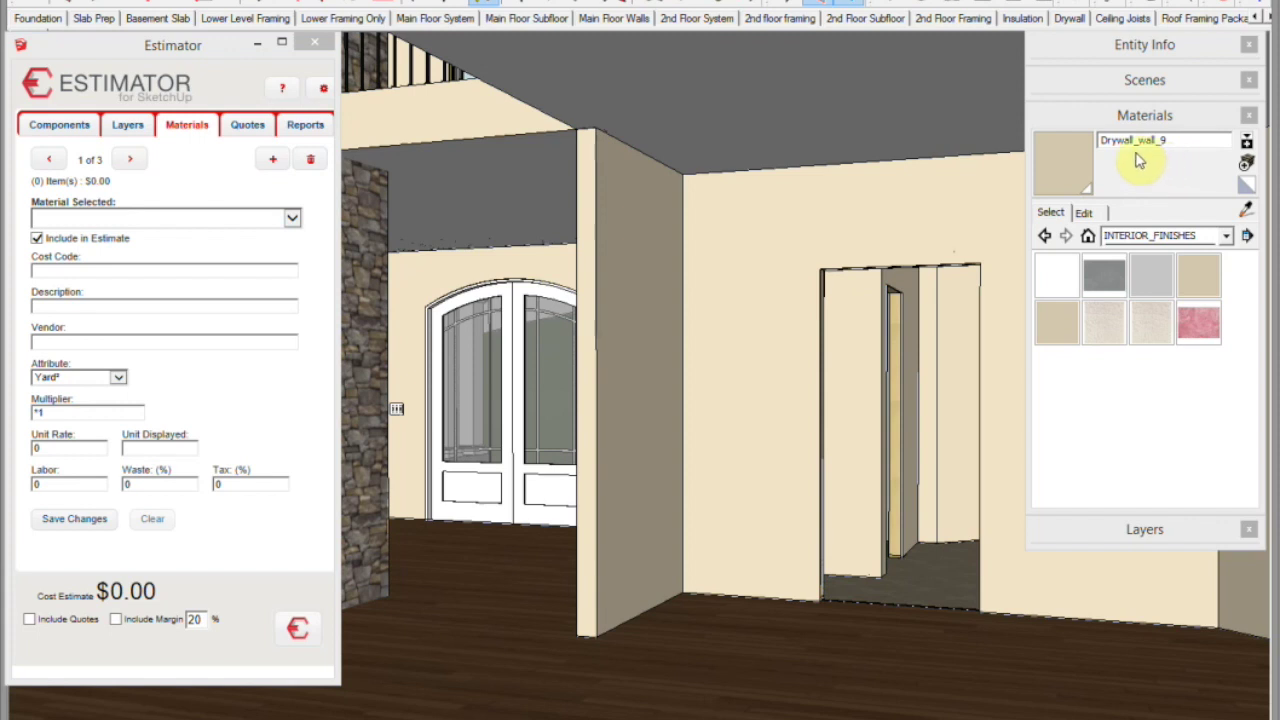
key(Page_Down)
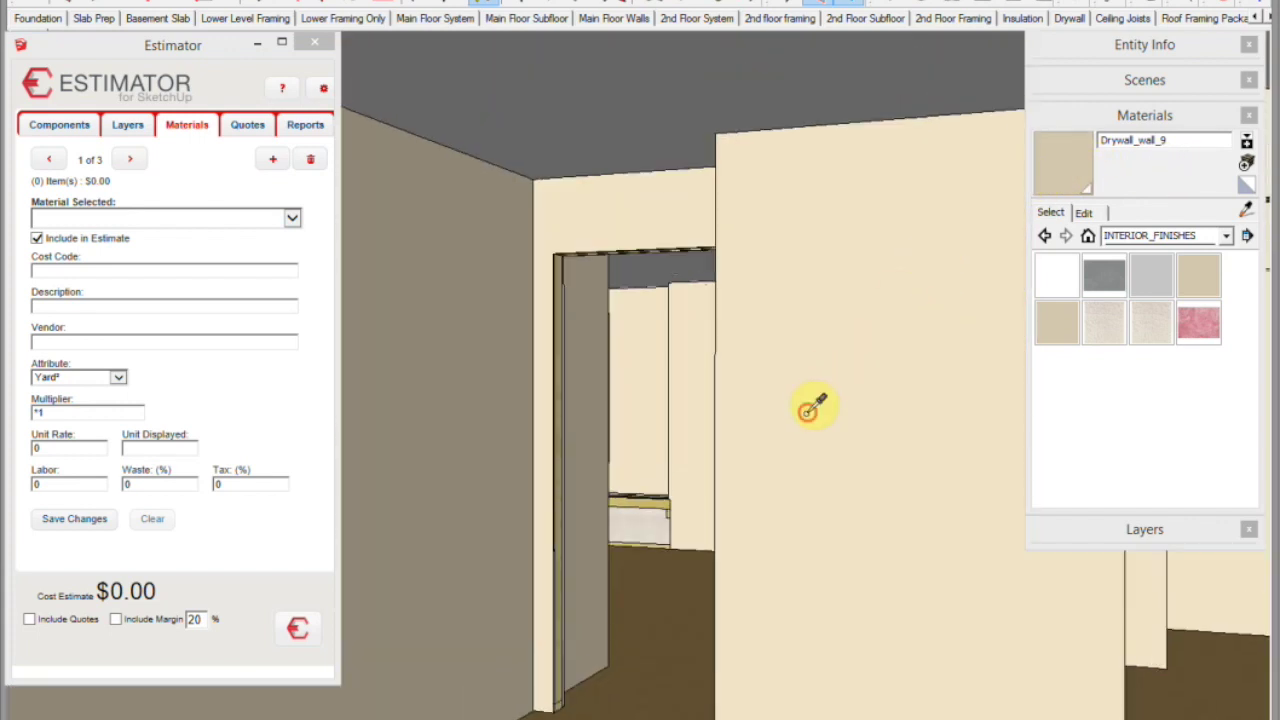
click(1102, 312)
key(Page_Down)
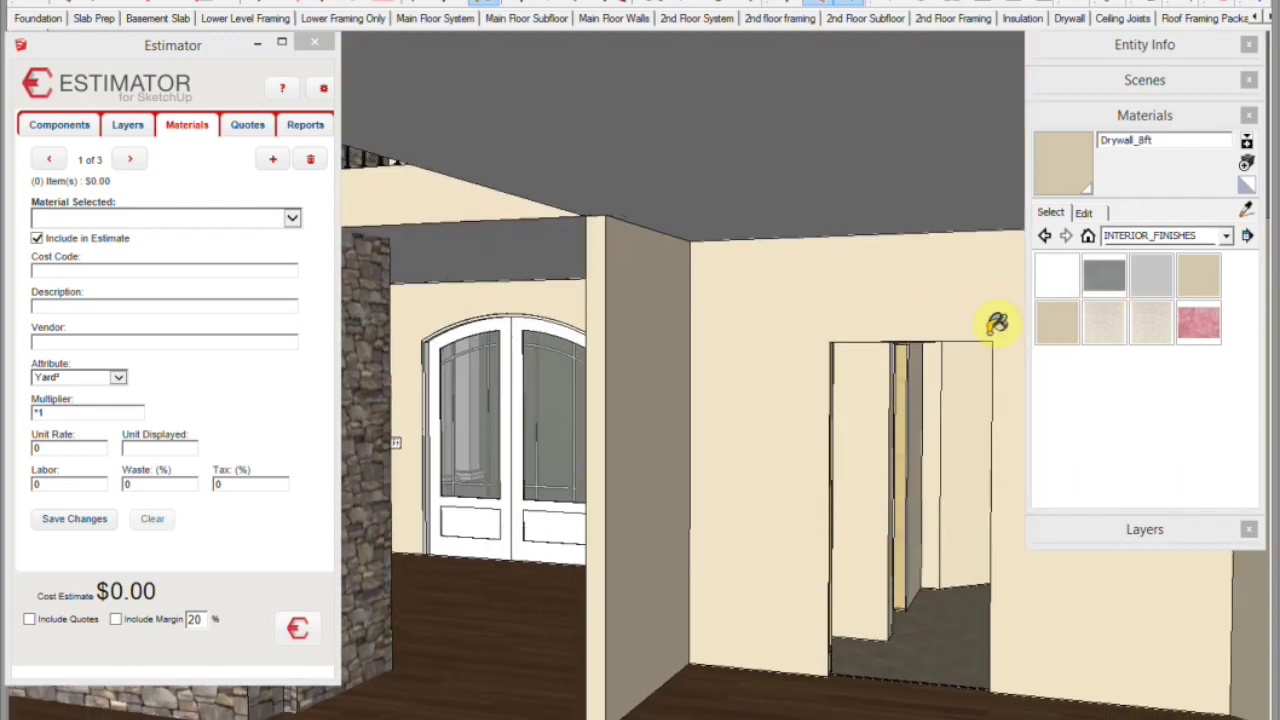
alt+click(779, 153)
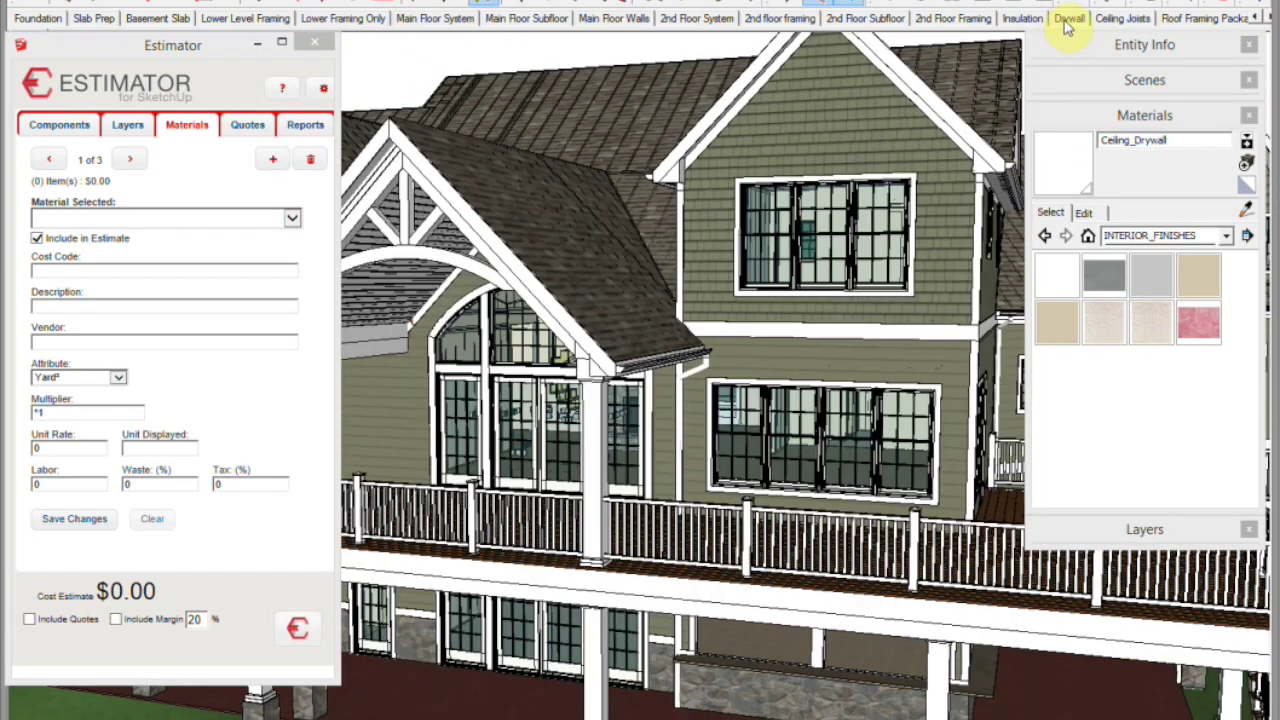
Step: Switch to the Drywall scene and orbit out to see the whole drywall model from the front
click(1066, 20)
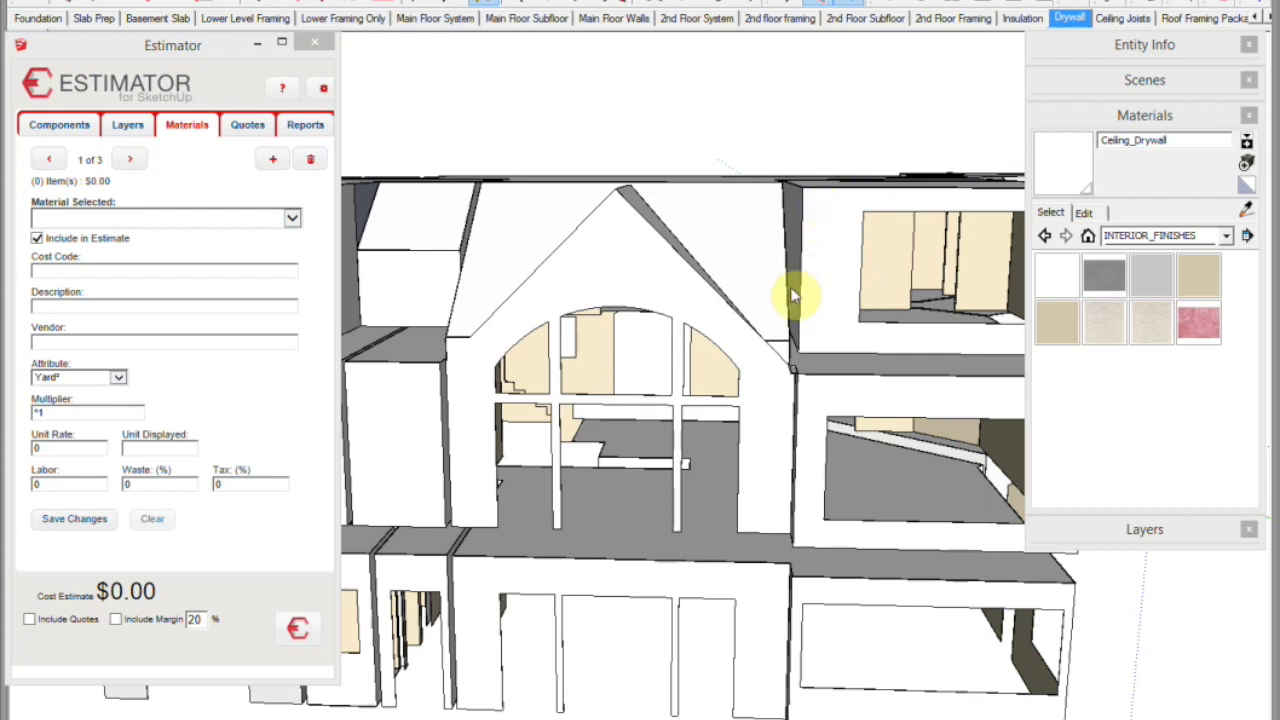
scroll(794, 277, down, 3)
middle_drag(794, 277, 806, 514)
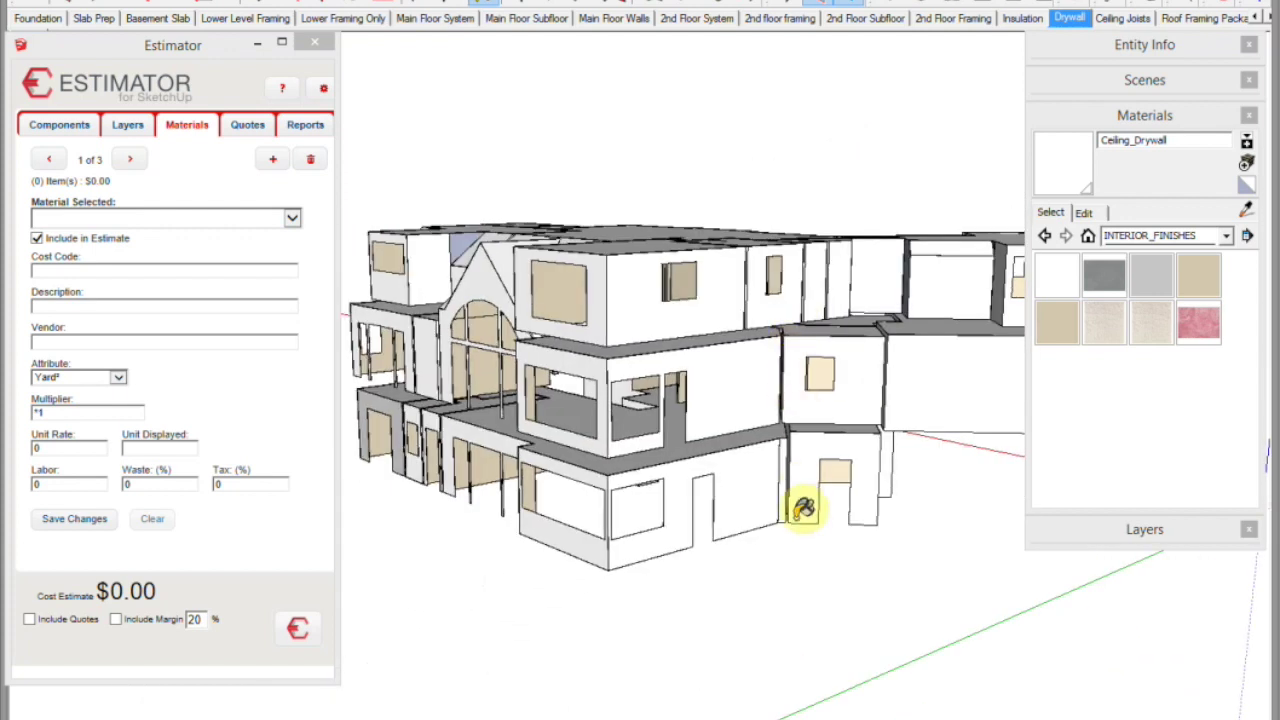
middle_drag(812, 595, 800, 340)
scroll(800, 340, up, 2)
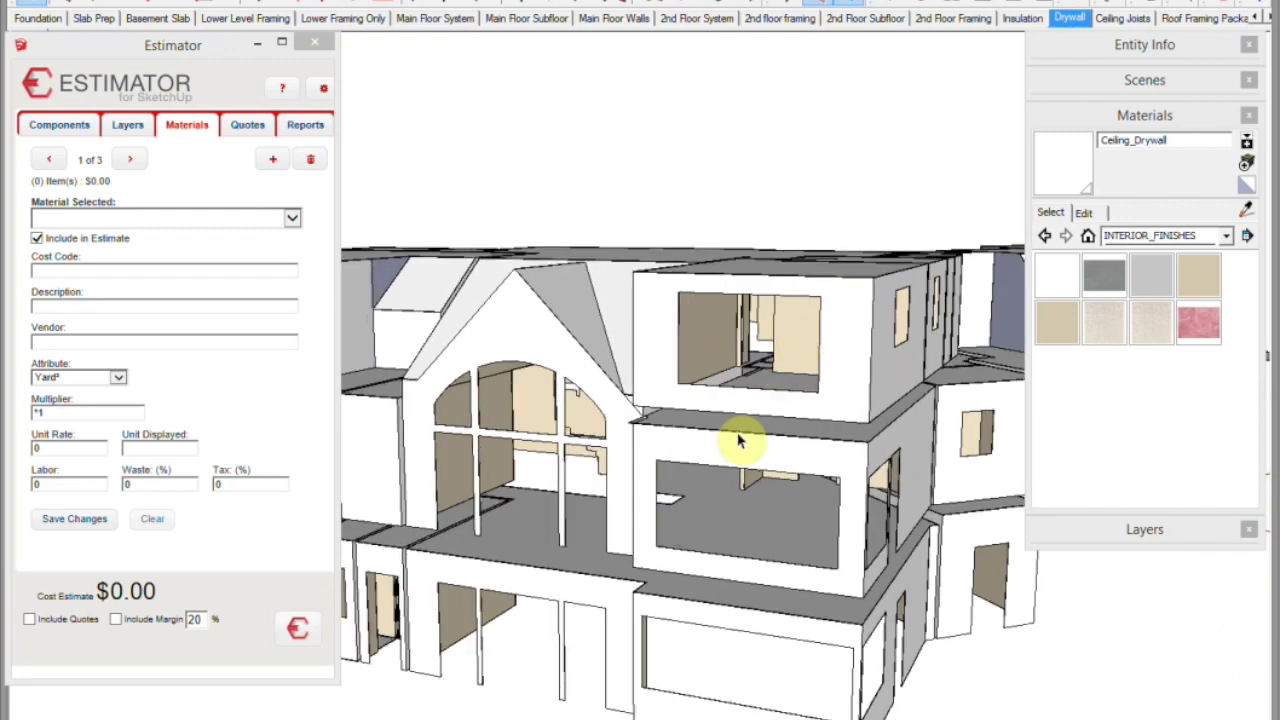
scroll(760, 521, up, 3)
Step: Tilt and zoom onto the upper room to inspect its back wall
middle_drag(760, 521, 760, 373)
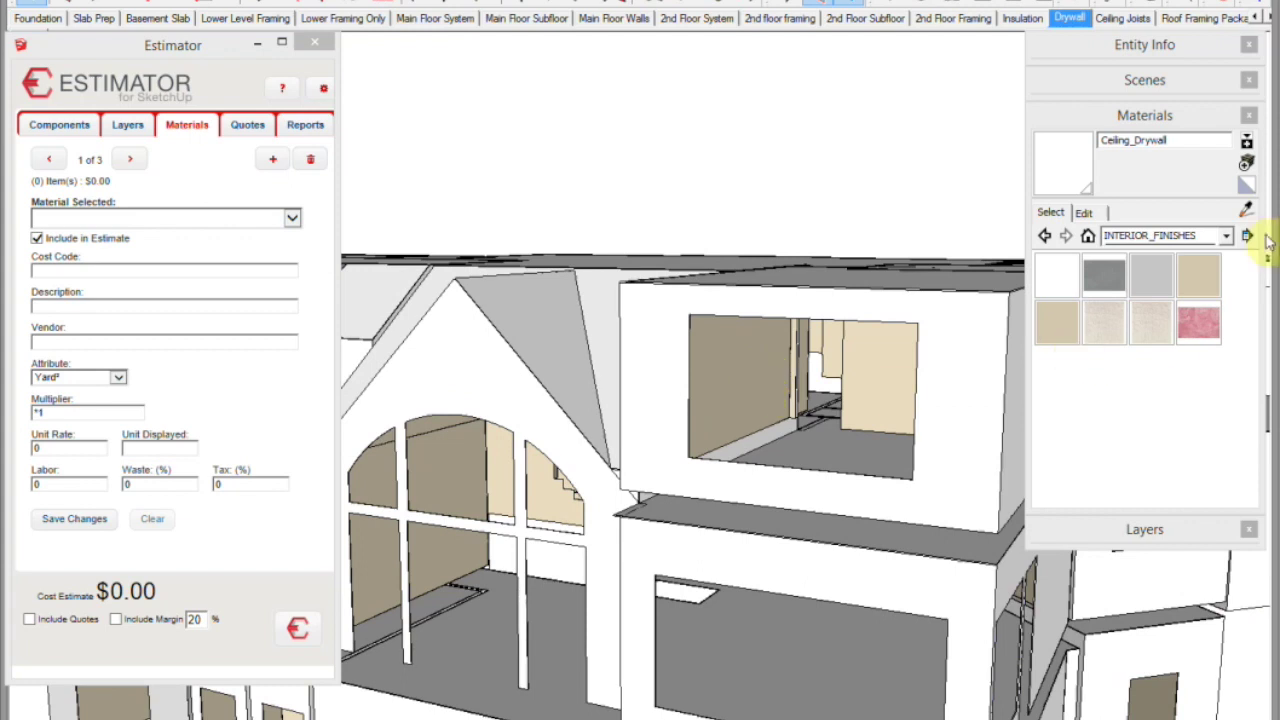
middle_drag(731, 398, 889, 389)
scroll(812, 366, down, 3)
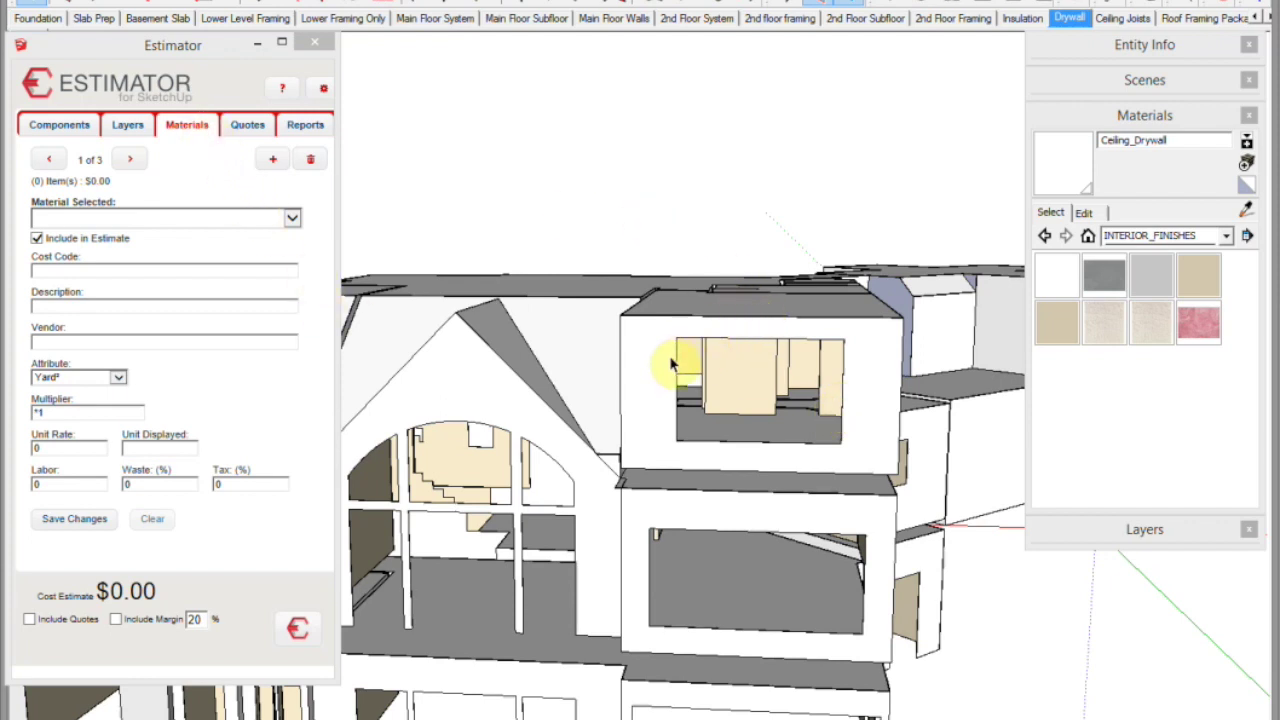
scroll(790, 372, down, 5)
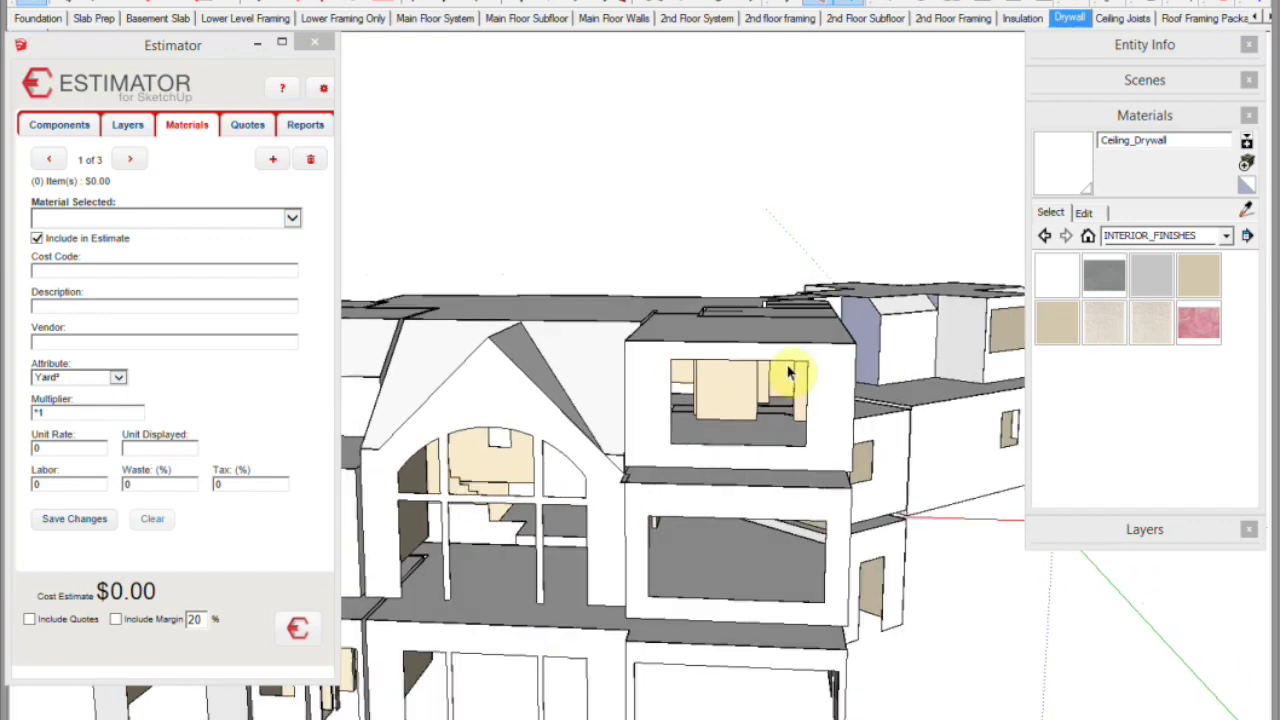
scroll(857, 428, up, 5)
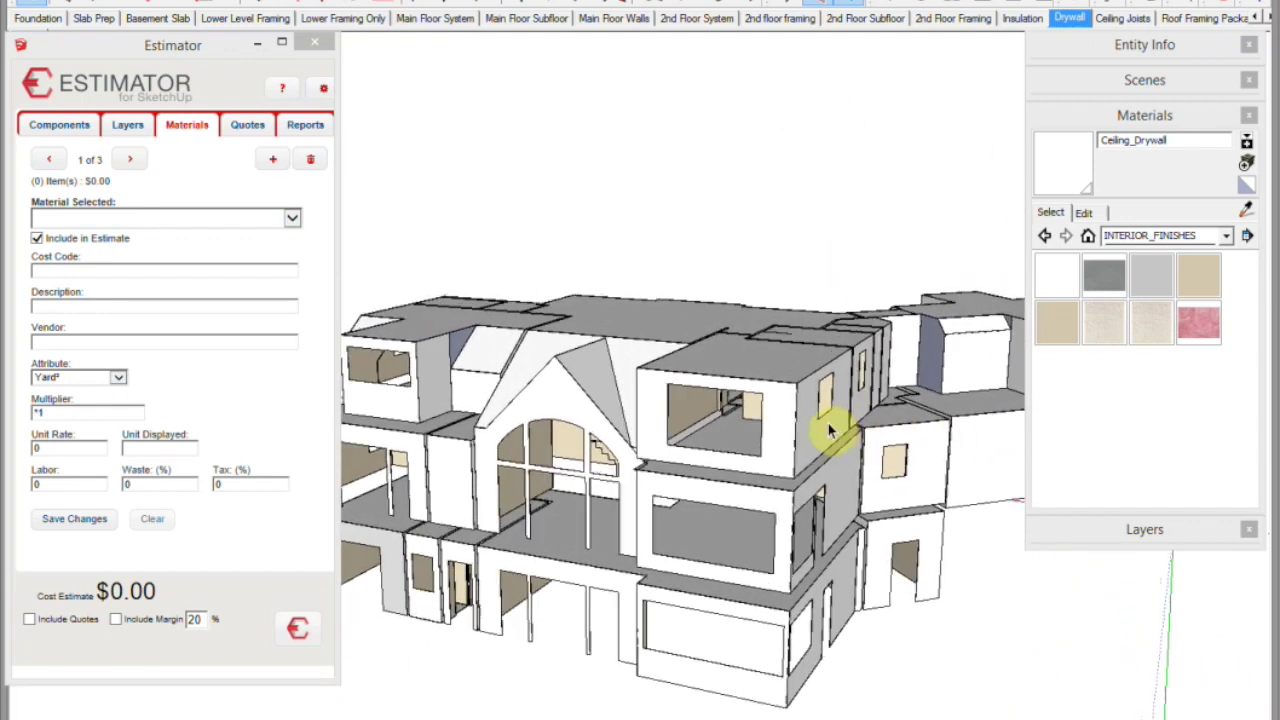
scroll(822, 428, up, 2)
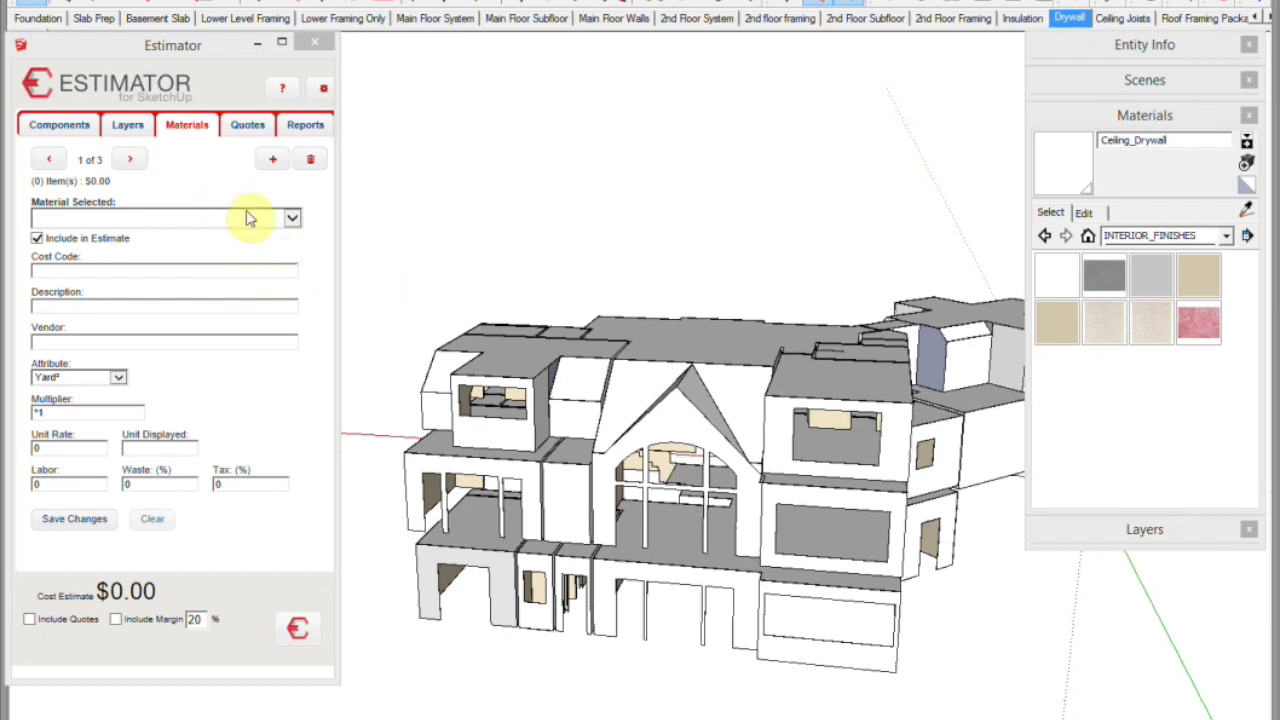
scroll(648, 462, up, 3)
Step: Select the upper box's ceiling face so Estimator prices Ceiling_Drywall labor at $287.42 with 20% waste
scroll(669, 466, up, 6)
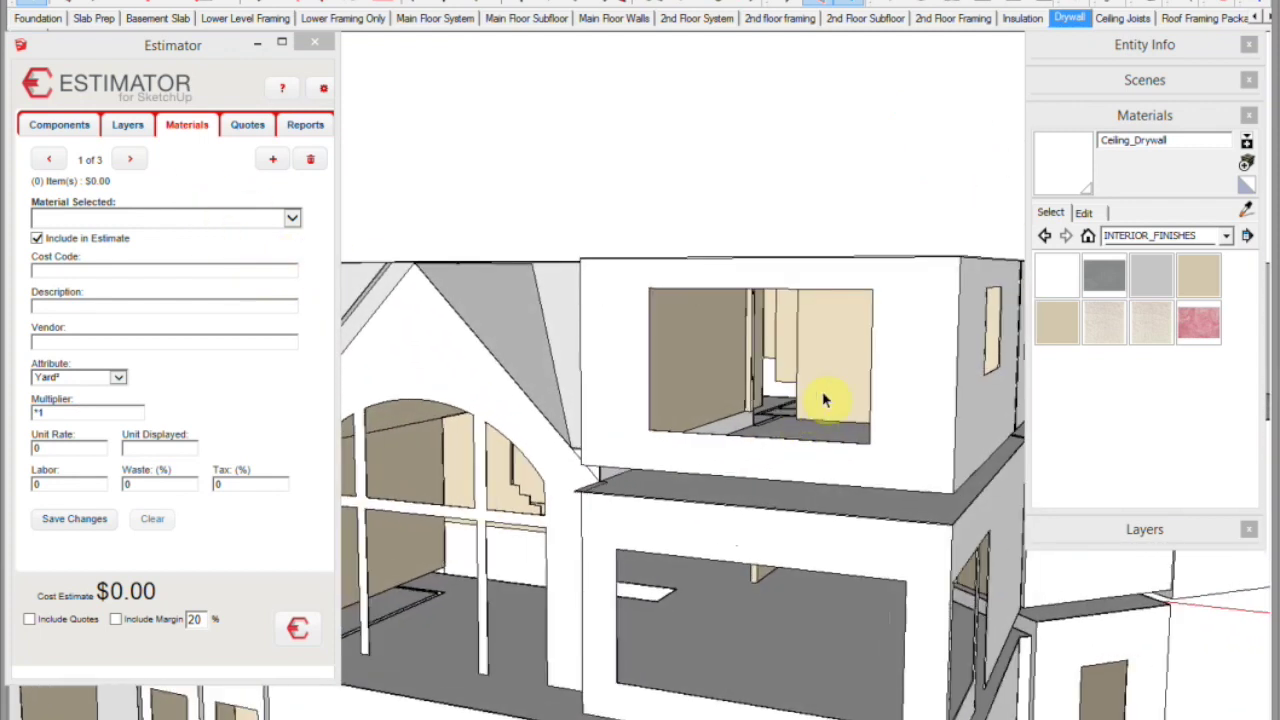
click(832, 390)
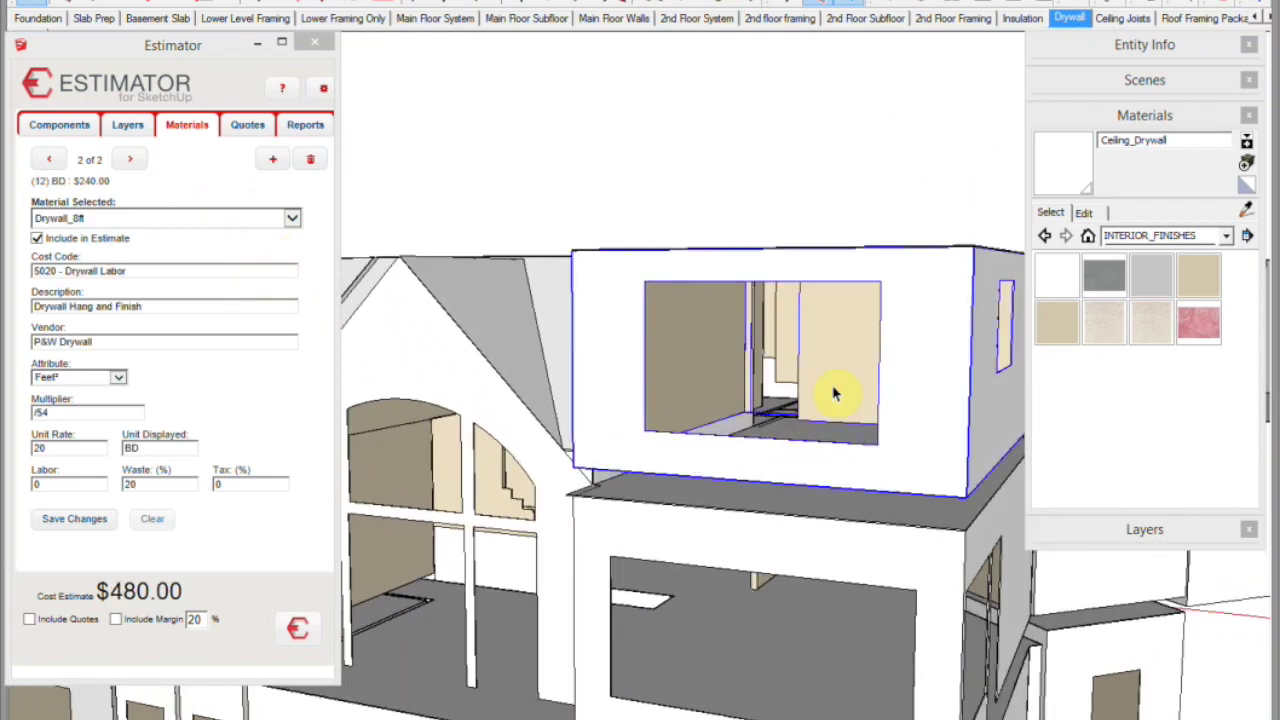
click(292, 222)
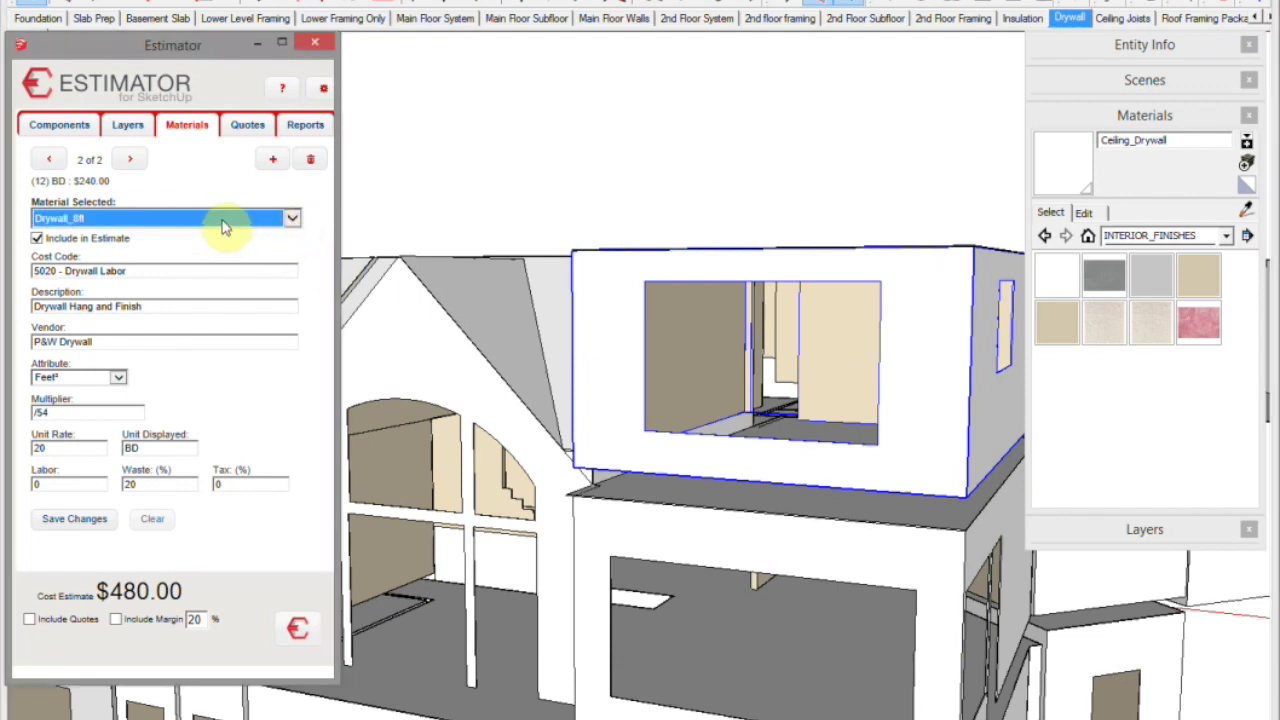
middle_drag(832, 358, 857, 200)
click(852, 280)
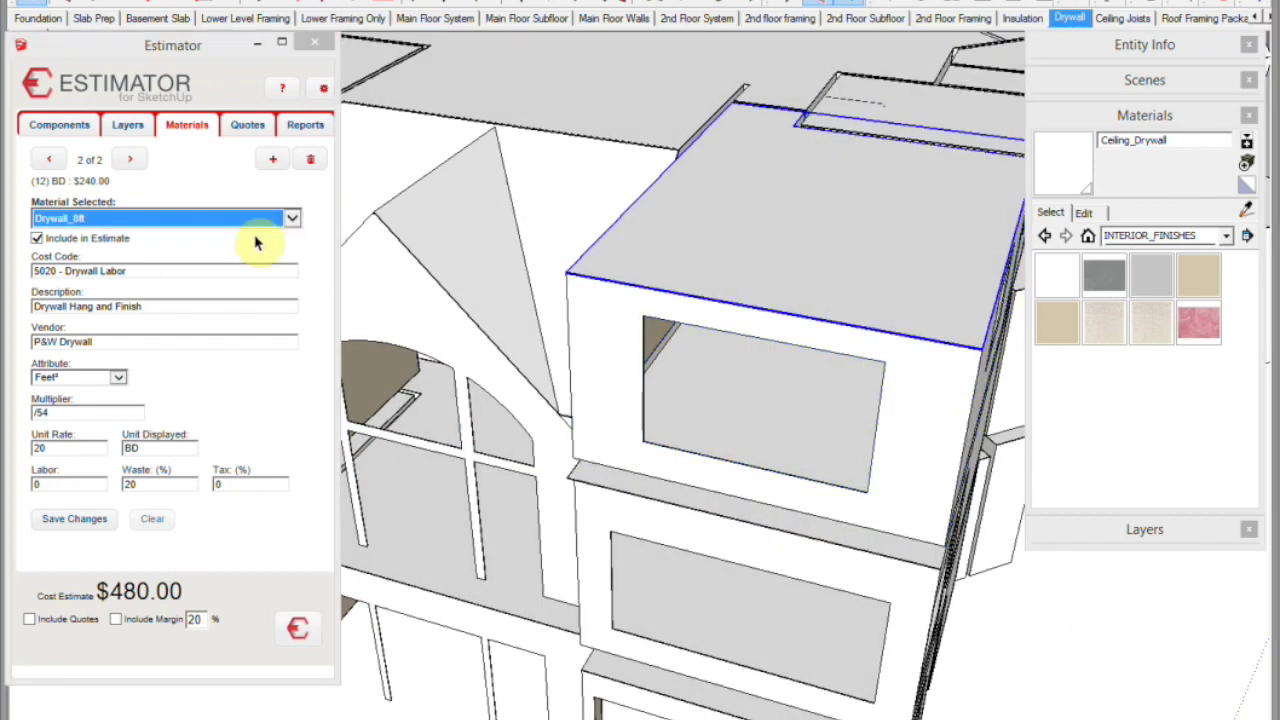
click(768, 240)
scroll(708, 343, up, 3)
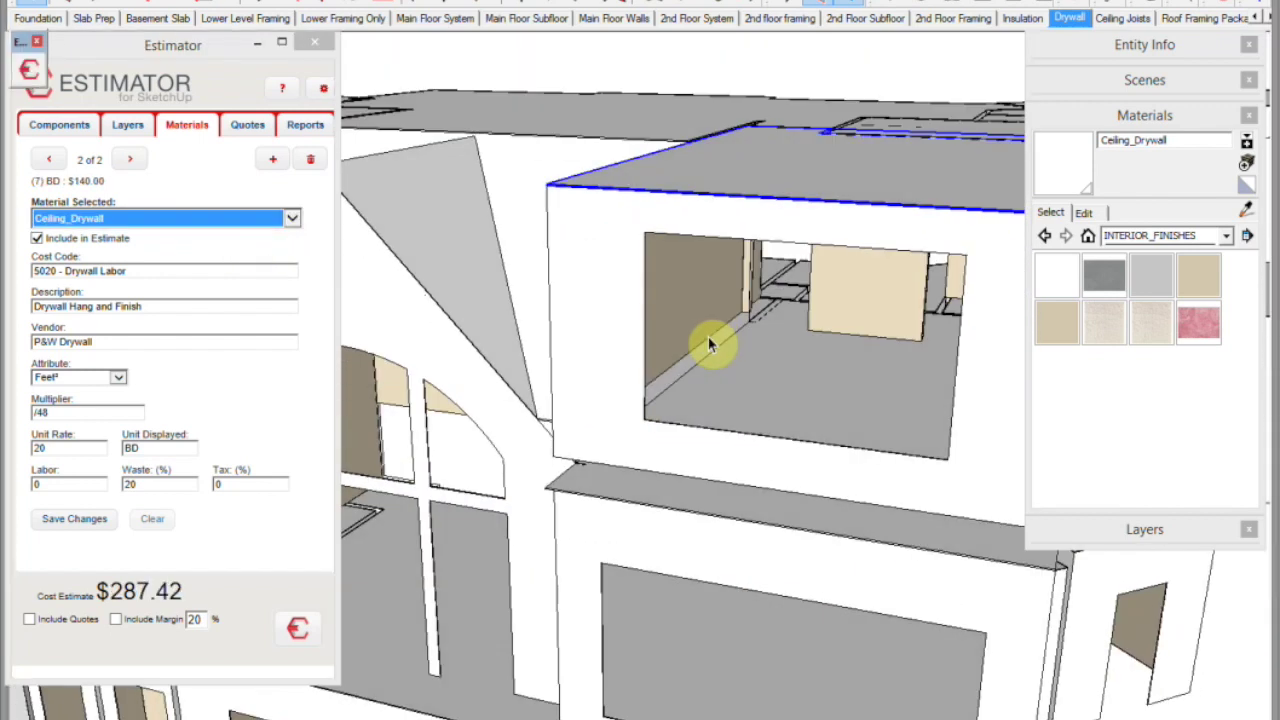
middle_drag(714, 343, 800, 200)
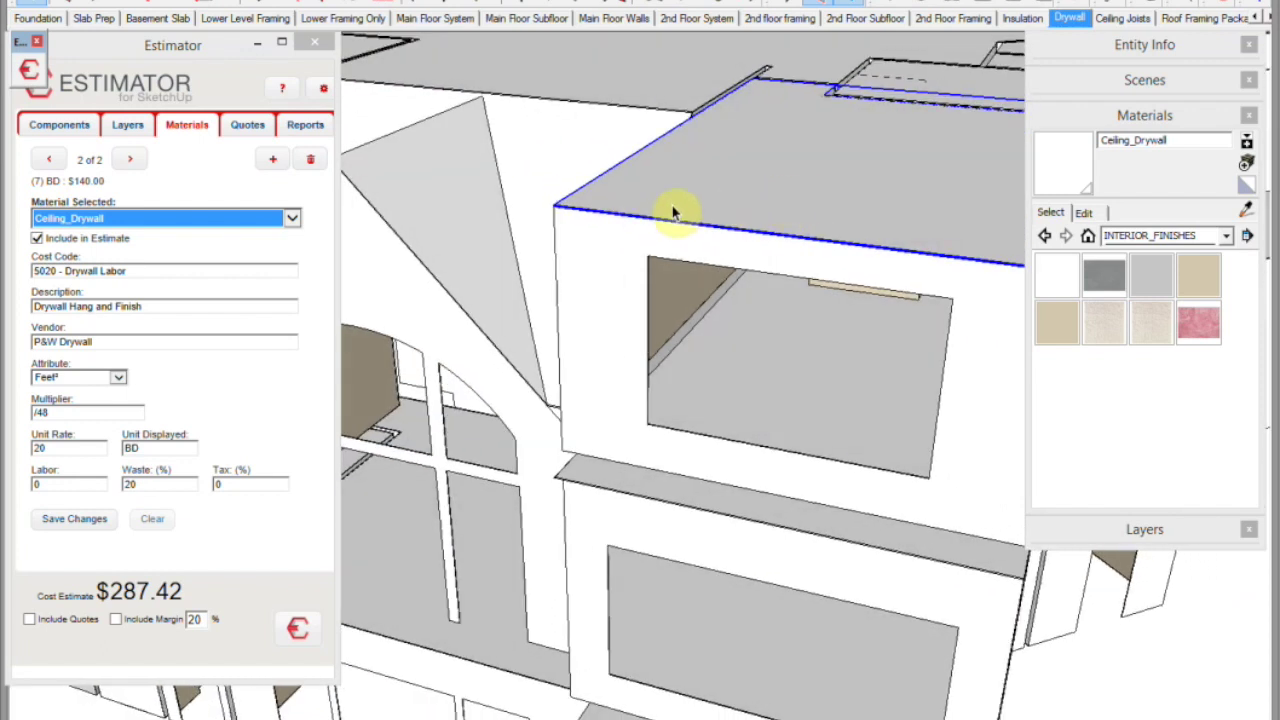
middle_drag(671, 206, 760, 283)
scroll(765, 288, down, 3)
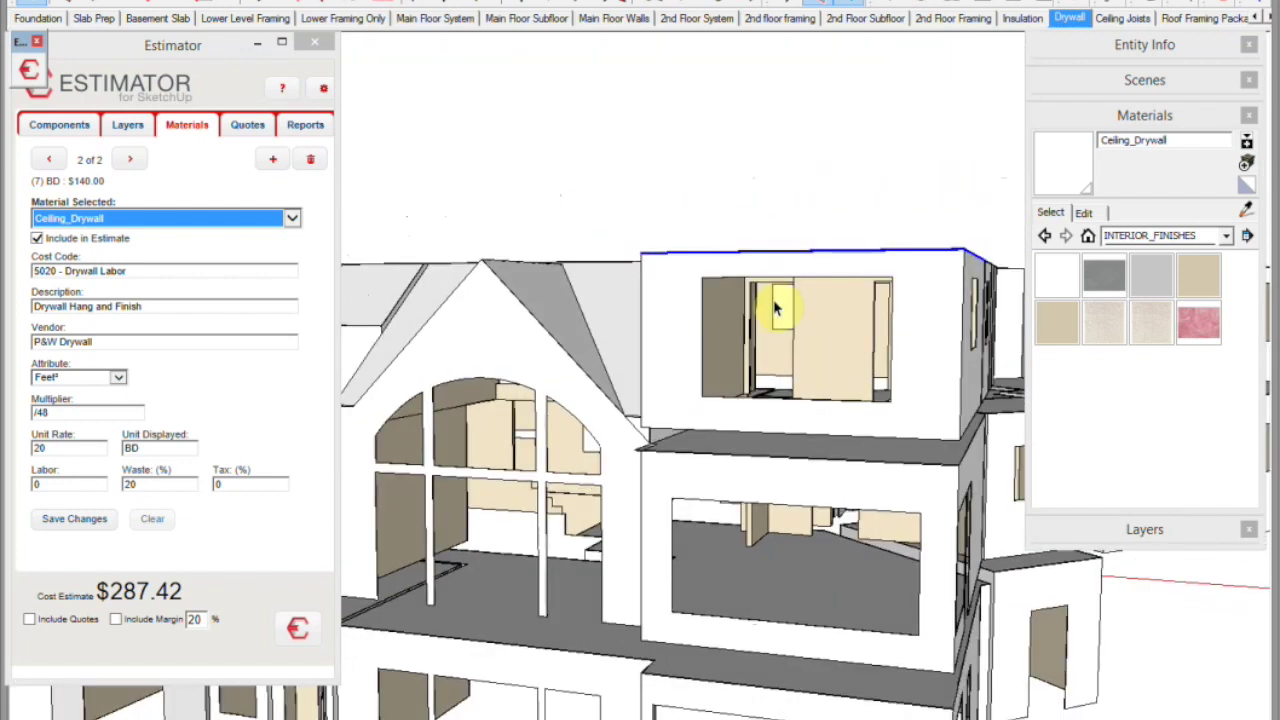
scroll(757, 309, up, 2)
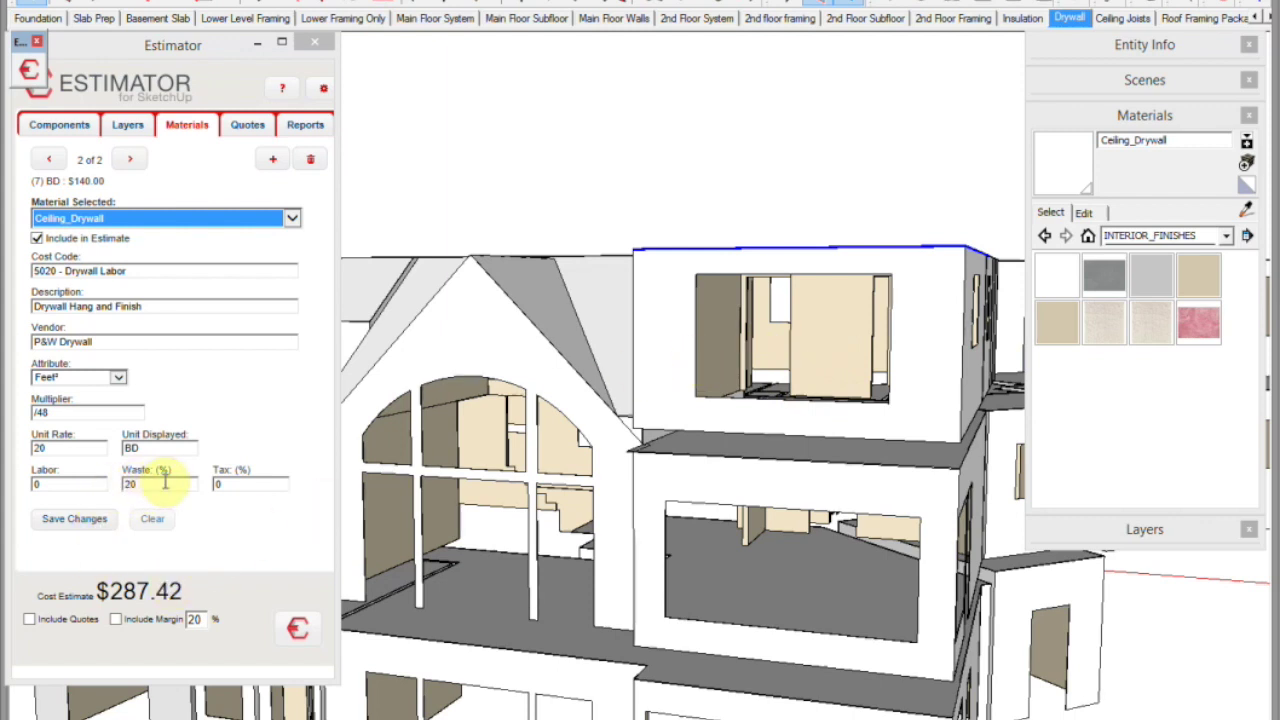
Step: Check the waste and tax values, then show the first Ceiling_Drywall entry, Drywall 48 at 5.3% tax
click(141, 484)
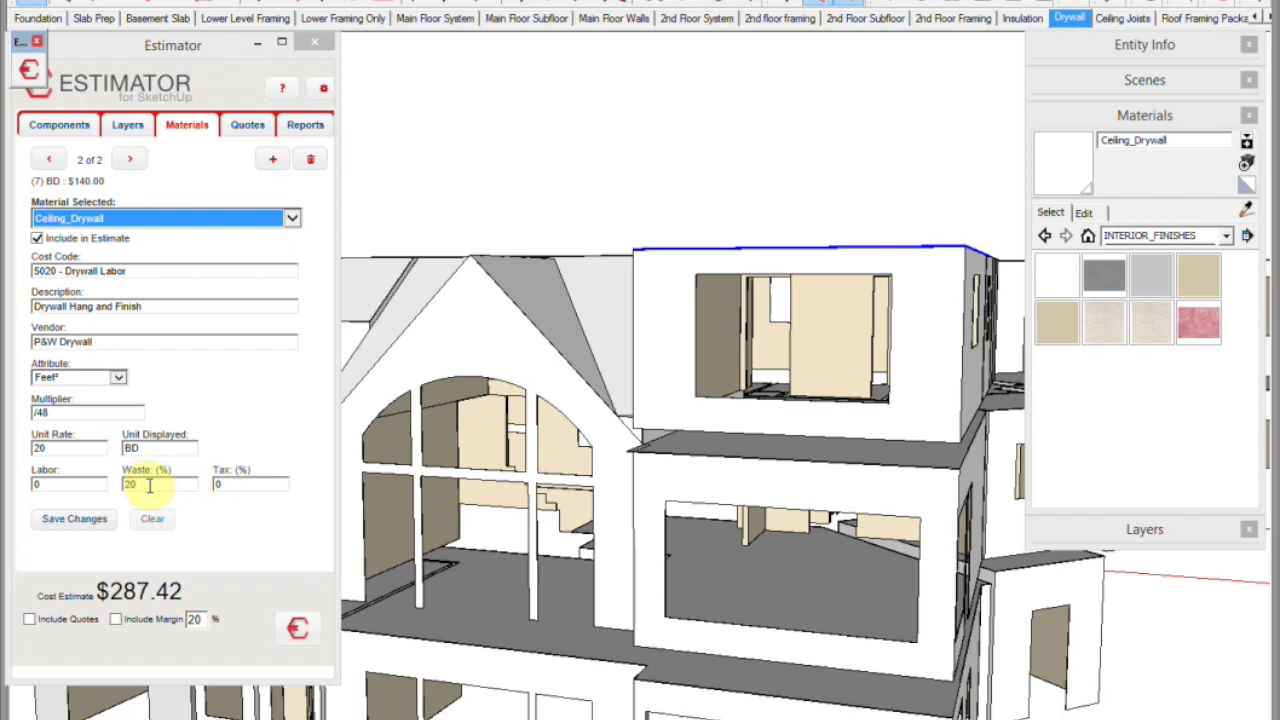
click(240, 484)
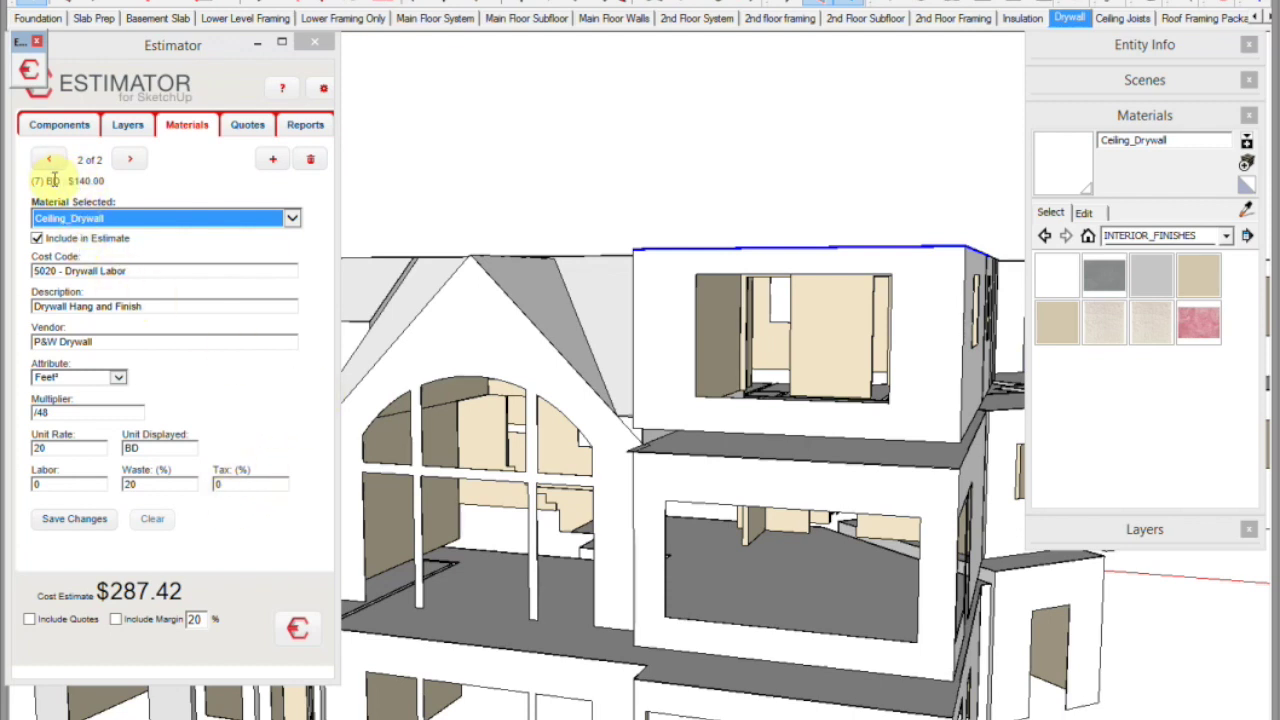
middle_drag(500, 320, 853, 325)
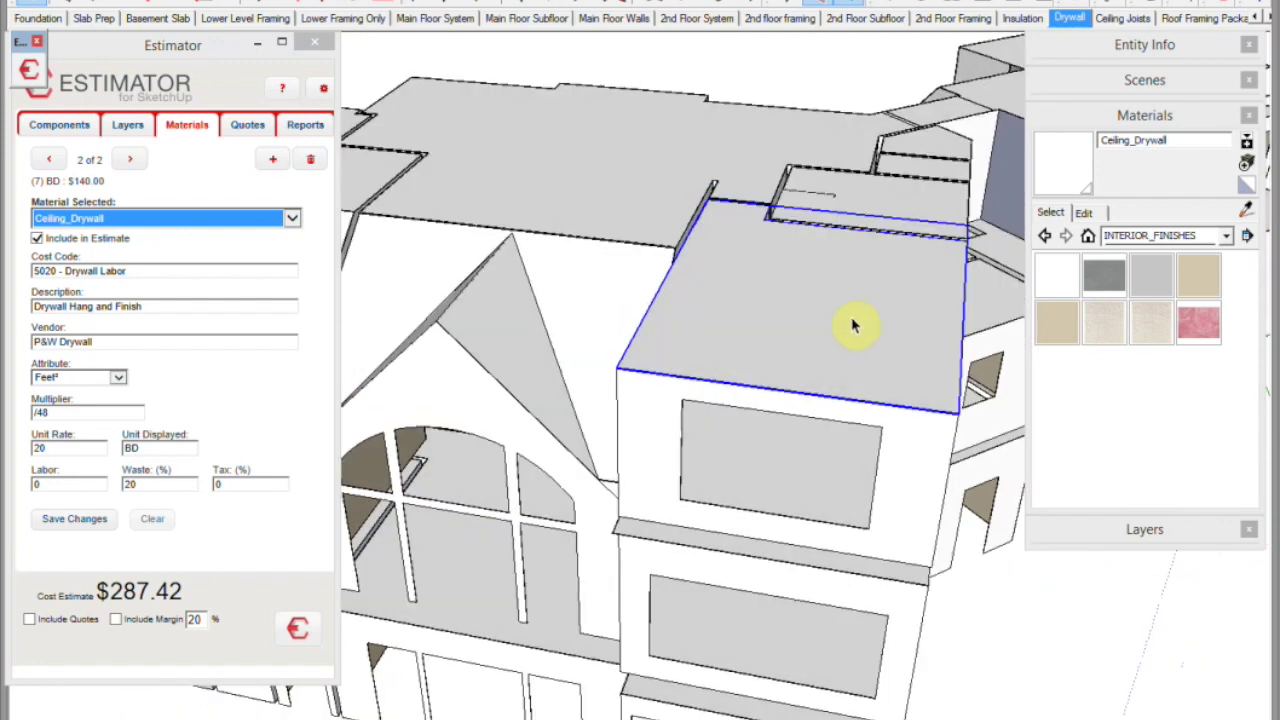
click(52, 162)
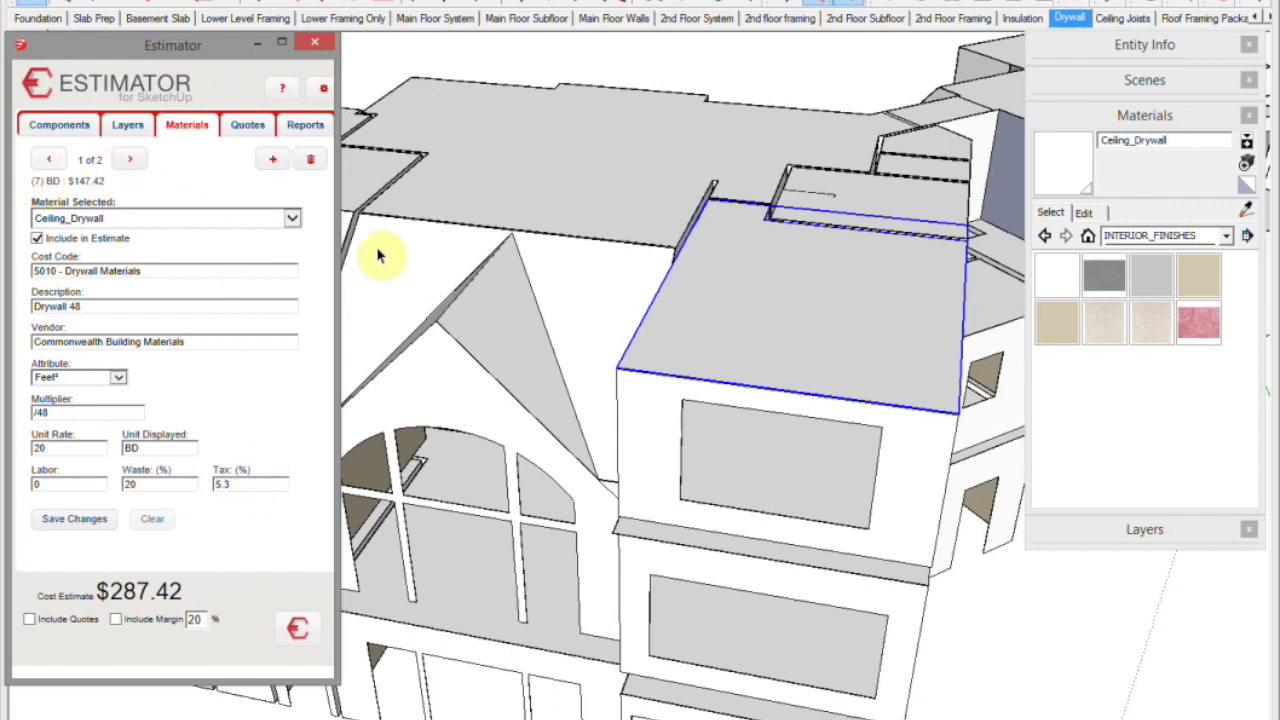
Step: Generate the ceiling-only HTML report, confirm its $287.42 total, and close it
click(298, 135)
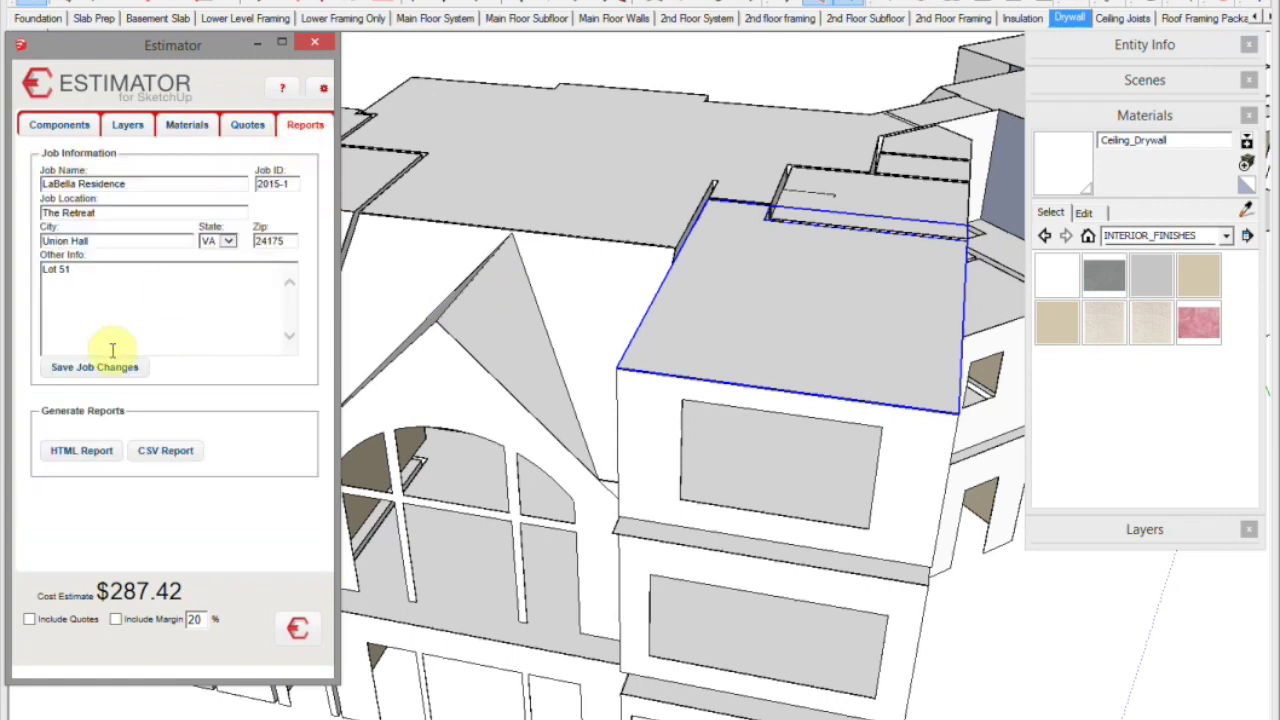
click(84, 451)
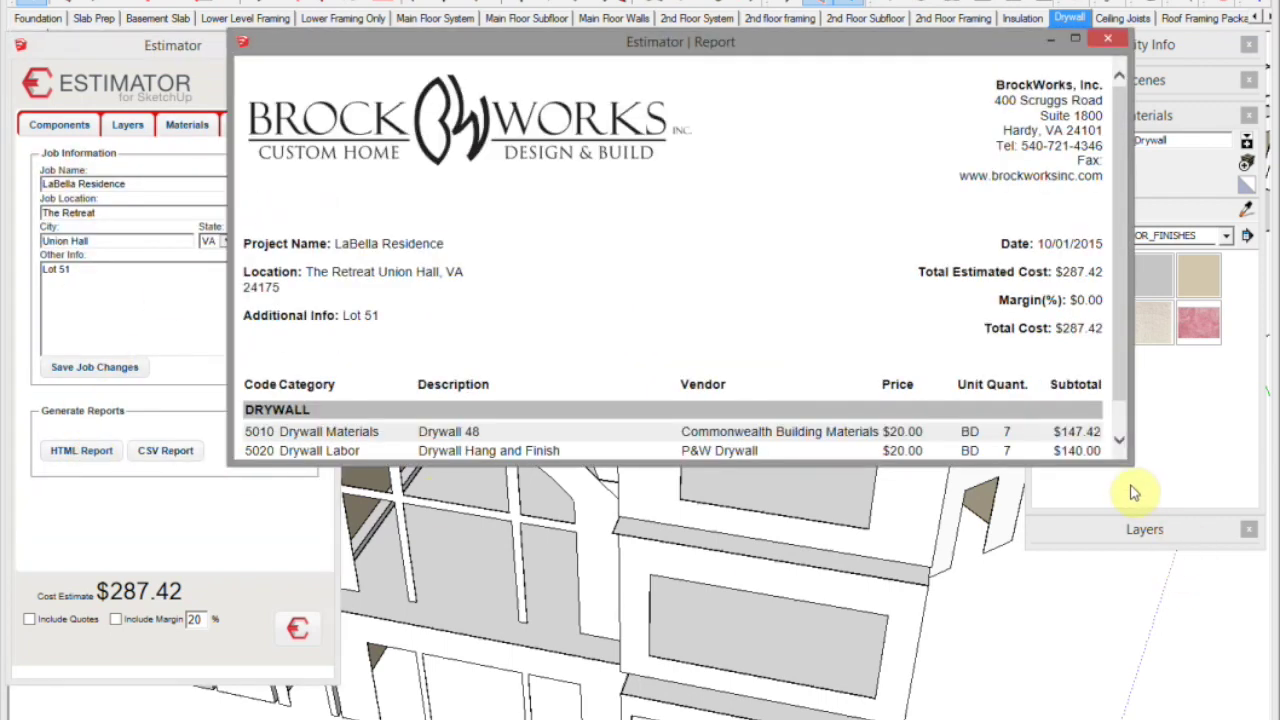
drag(1125, 465, 1136, 543)
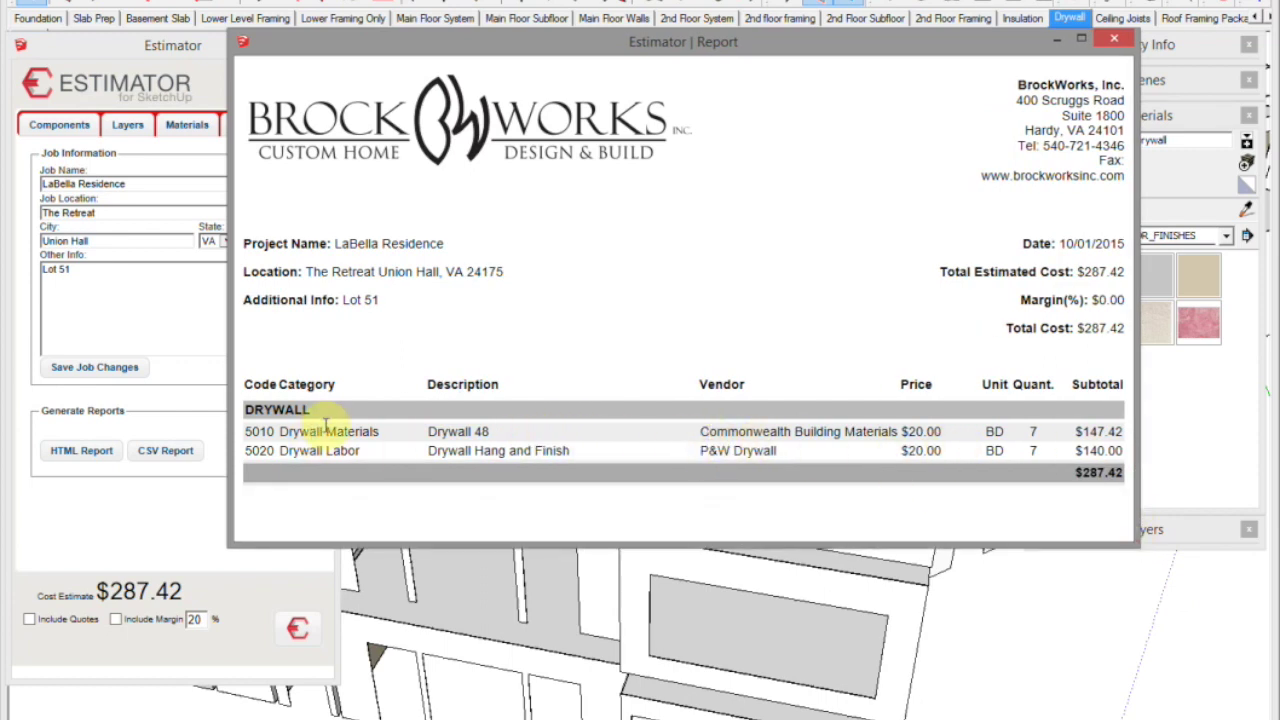
click(1117, 41)
scroll(900, 177, down, 5)
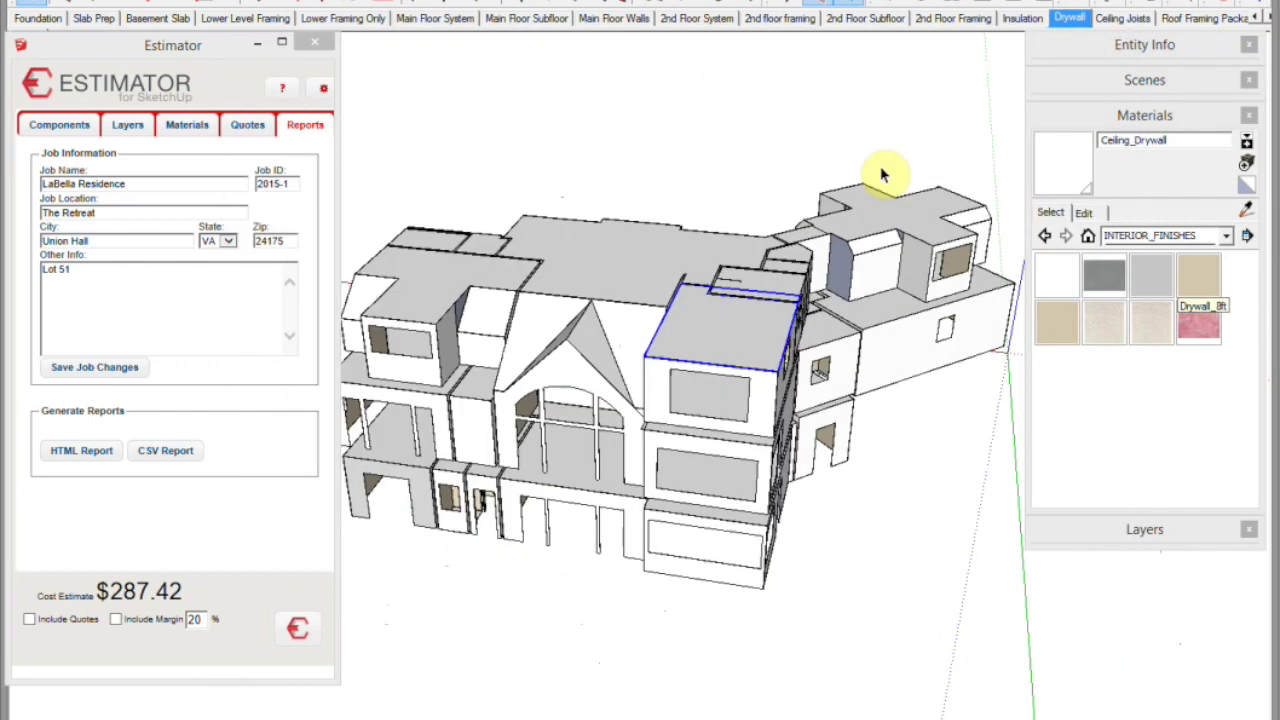
Step: Select the whole house and generate an HTML report listing Drywall 48, Drywall 54 and labor at $15257.80
drag(440, 223, 953, 553)
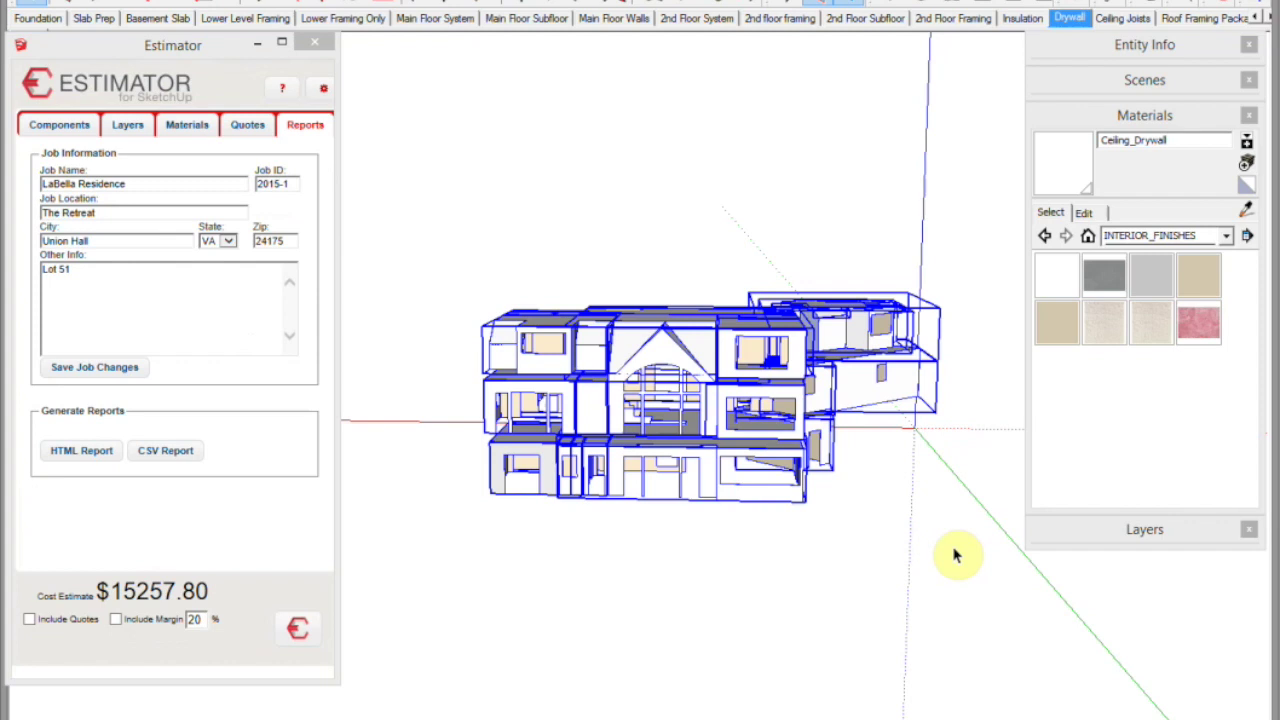
mouse_move(617, 531)
middle_down()
mouse_move(840, 503)
mouse_move(336, 611)
middle_up()
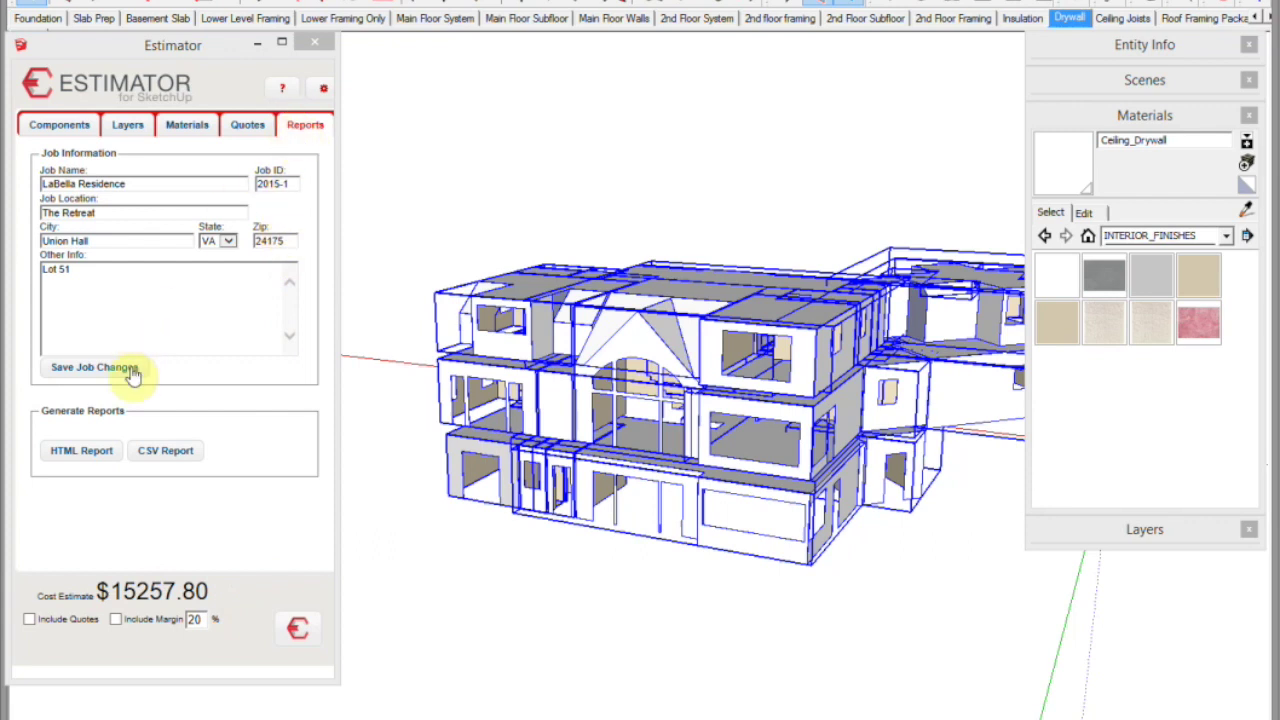
click(95, 452)
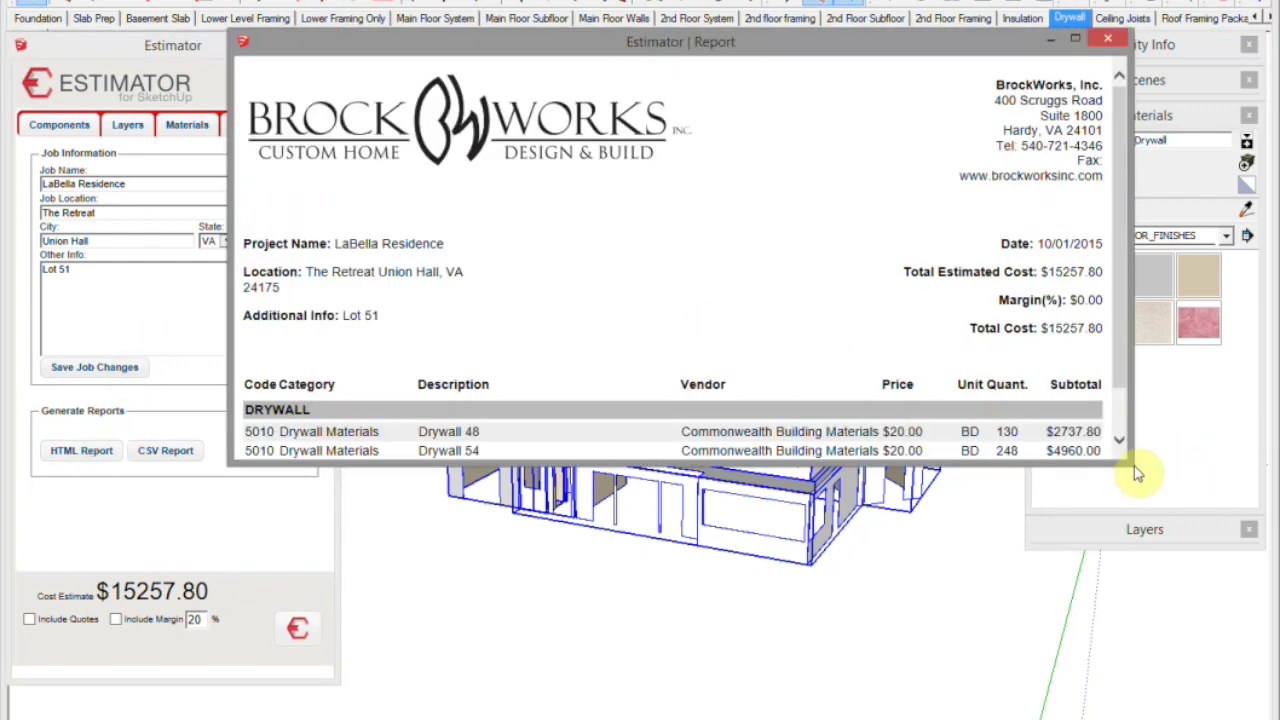
drag(1130, 463, 1148, 578)
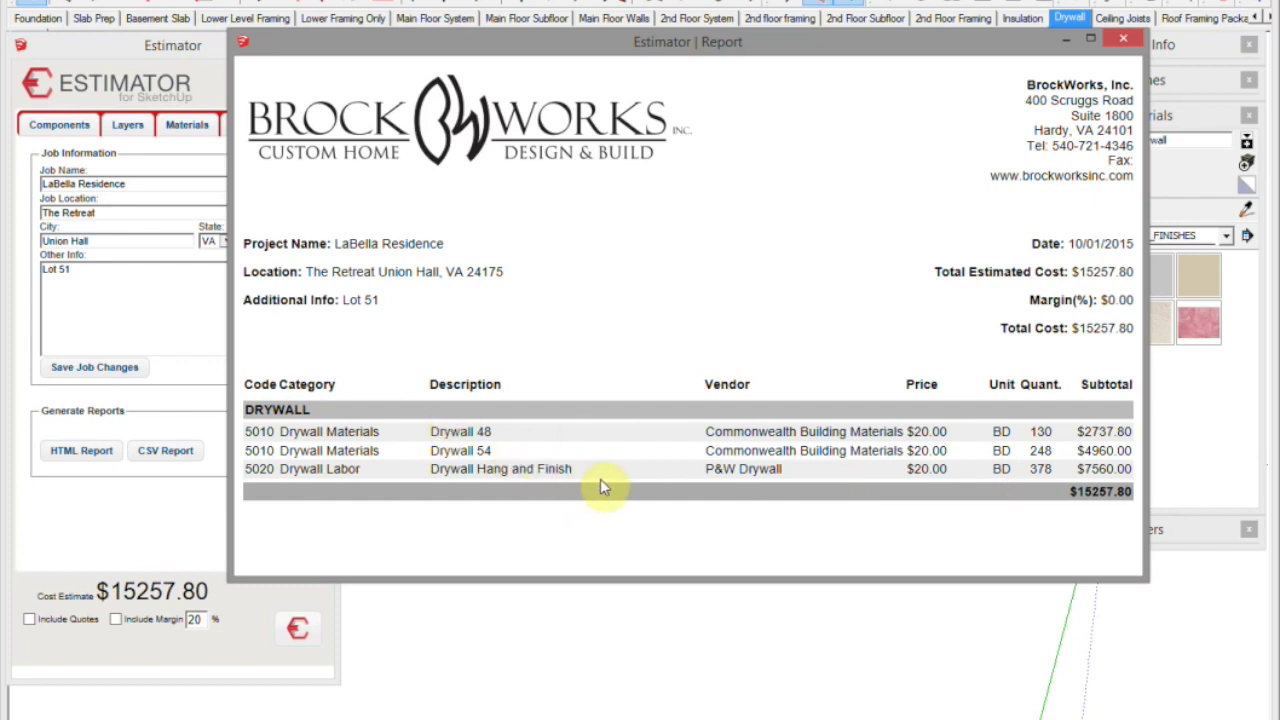
click(1124, 38)
mouse_move(686, 192)
middle_down()
mouse_move(617, 289)
mouse_move(851, 486)
mouse_move(571, 400)
mouse_move(497, 394)
mouse_move(555, 430)
mouse_move(749, 443)
mouse_move(757, 457)
mouse_move(736, 425)
middle_up()
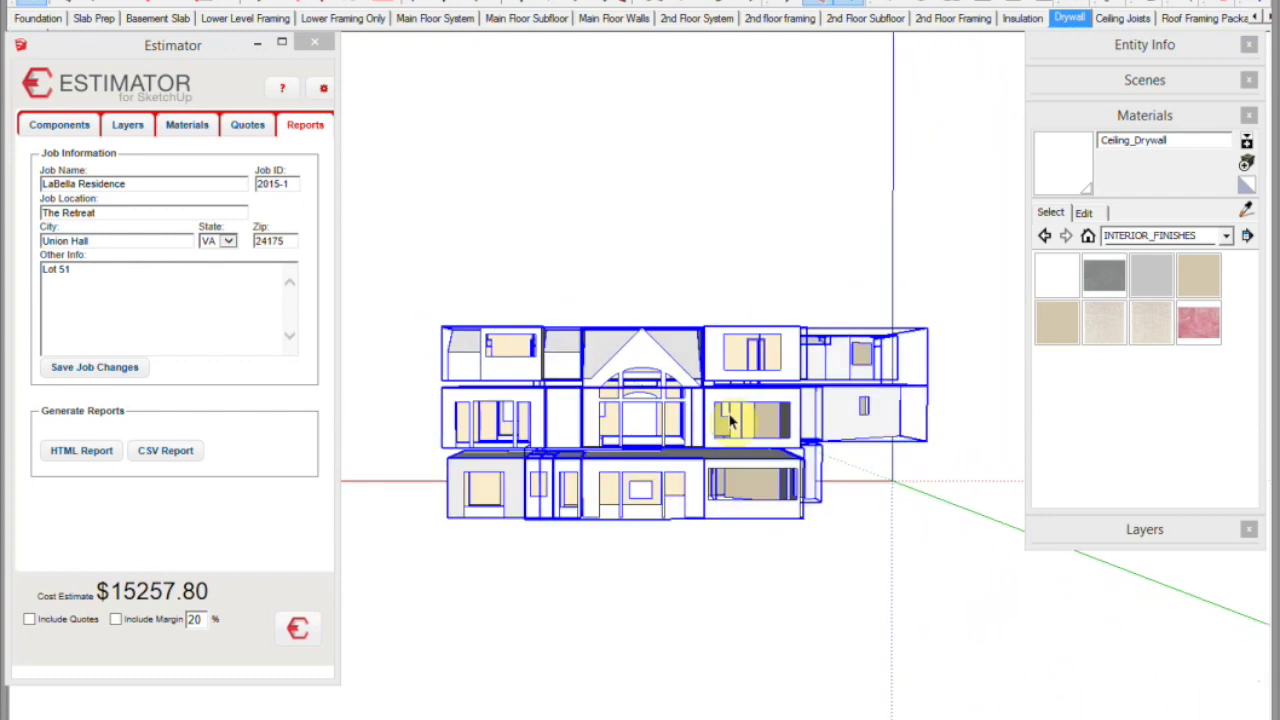
middle_drag(744, 507, 744, 436)
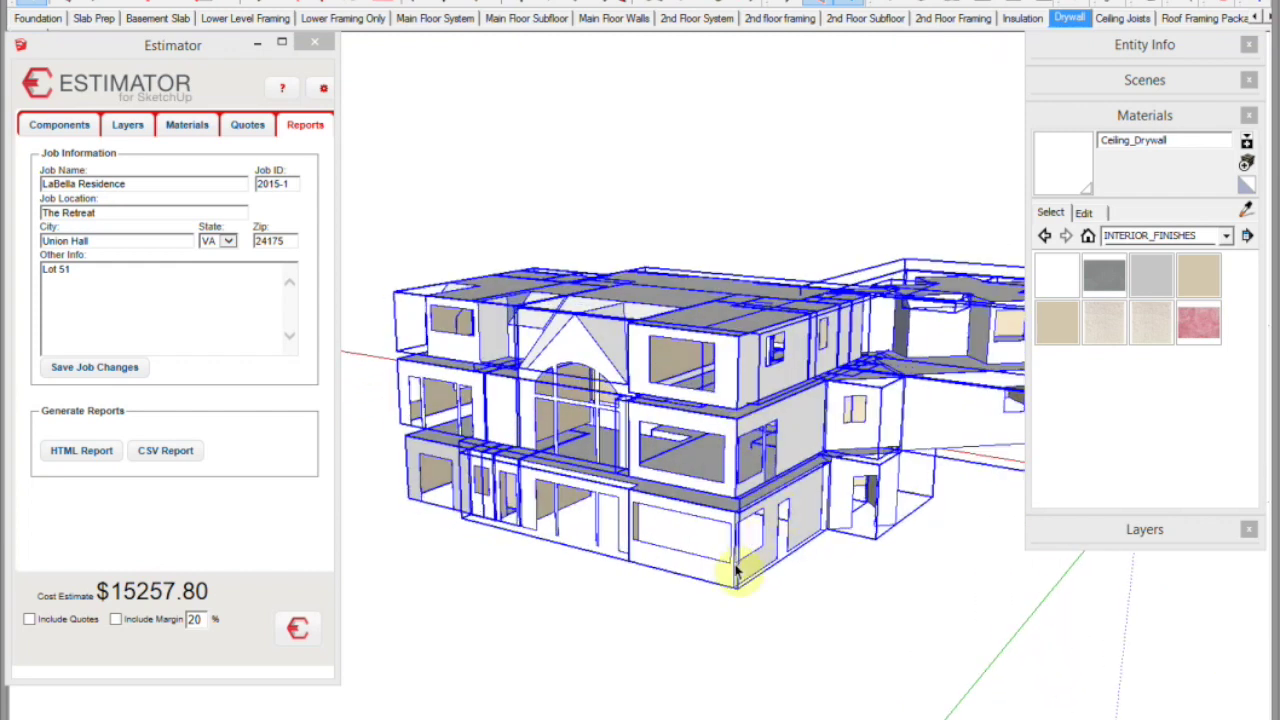
middle_drag(737, 566, 730, 577)
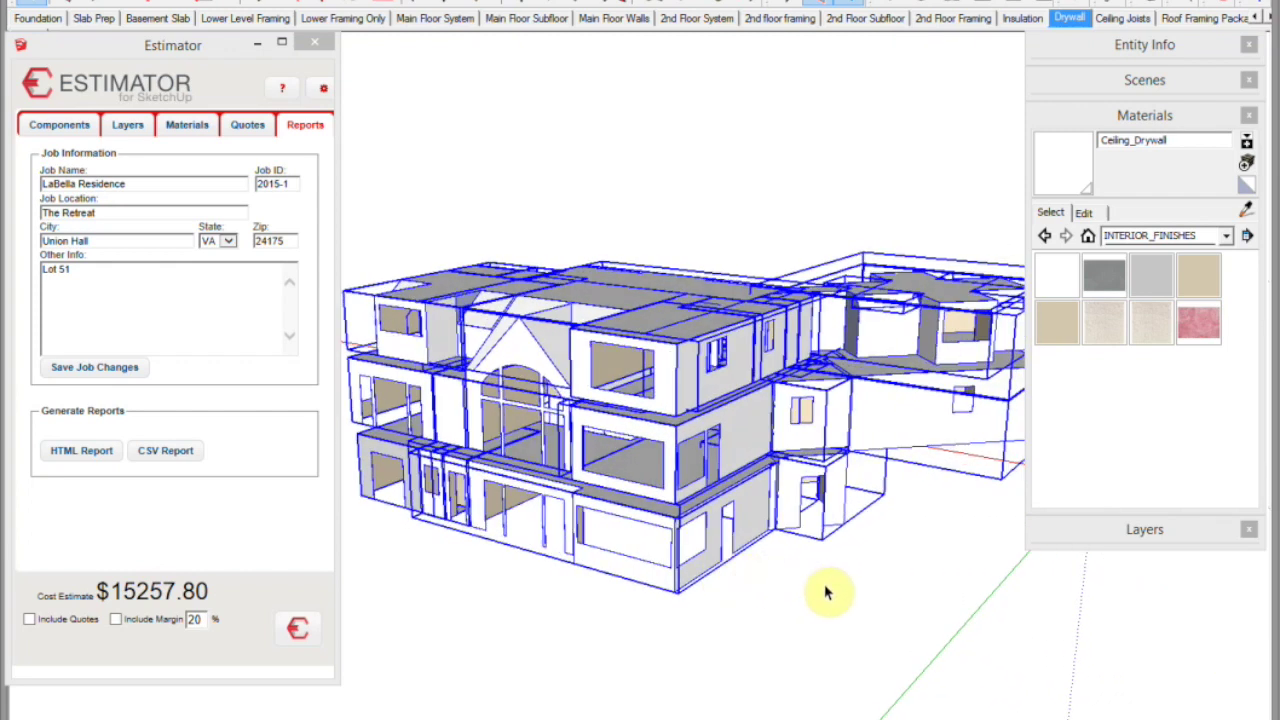